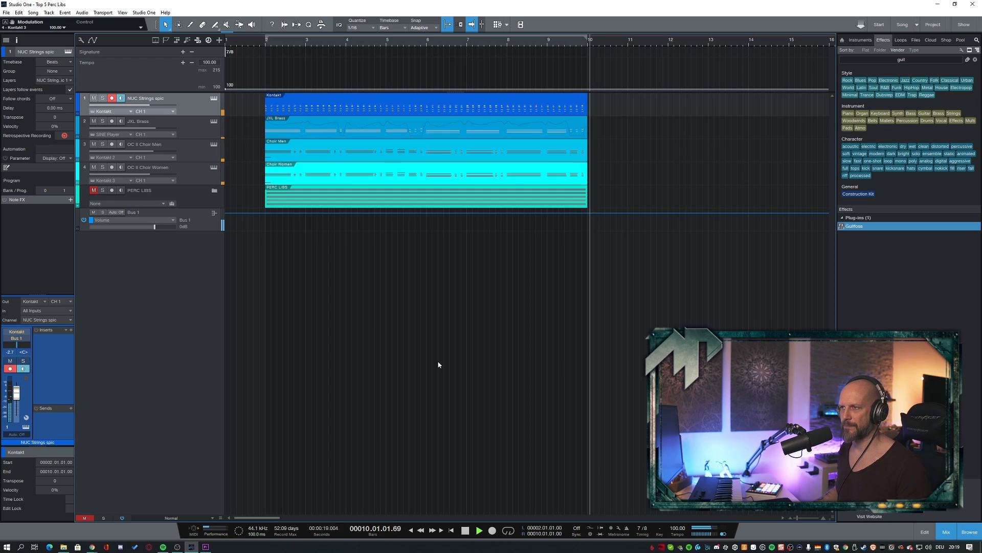
- Stop playback and go through the JXL Brass, OC II Choir Men and OC II Choir Women tracks one by one
{"action": "key", "text": "space"}
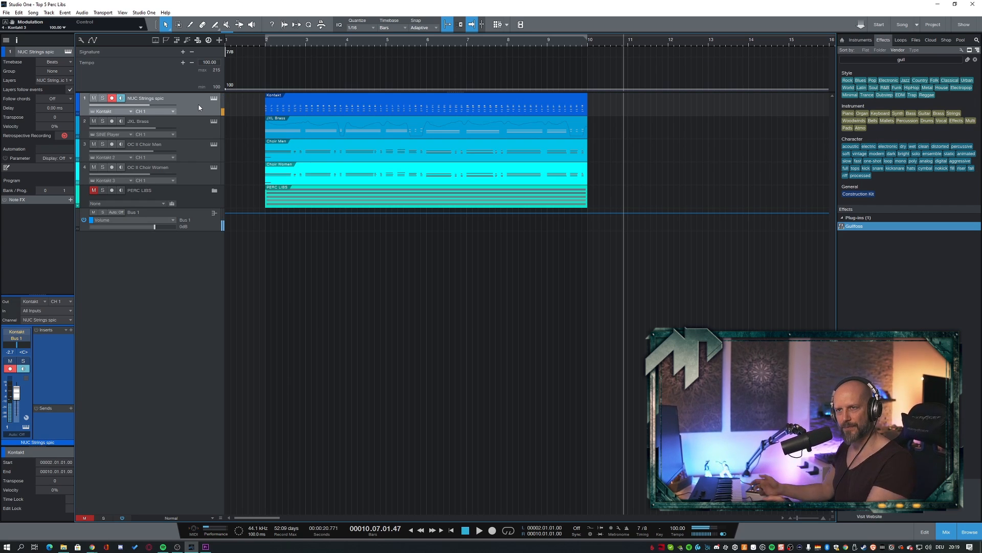
{"action": "left_click", "coordinate": [192, 124]}
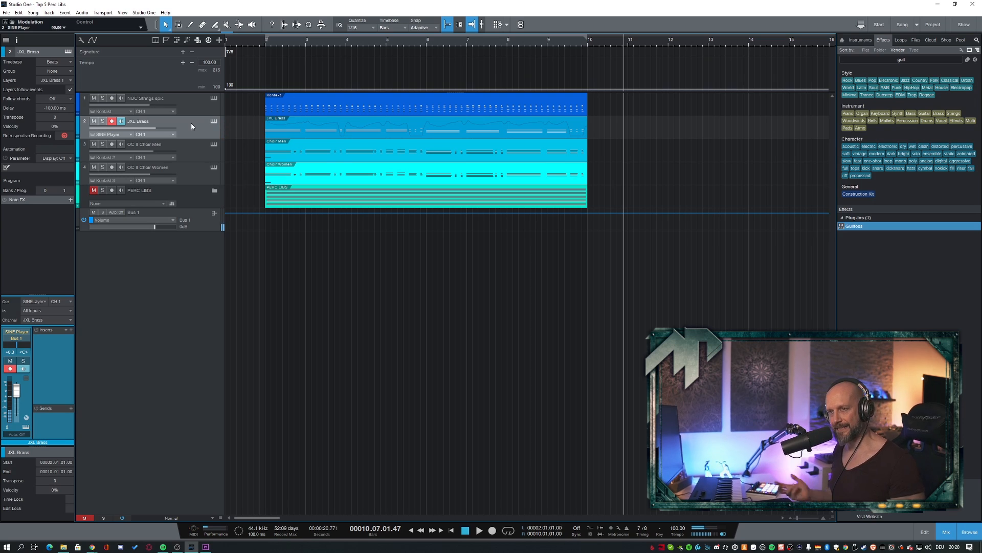
{"action": "left_click", "coordinate": [189, 151]}
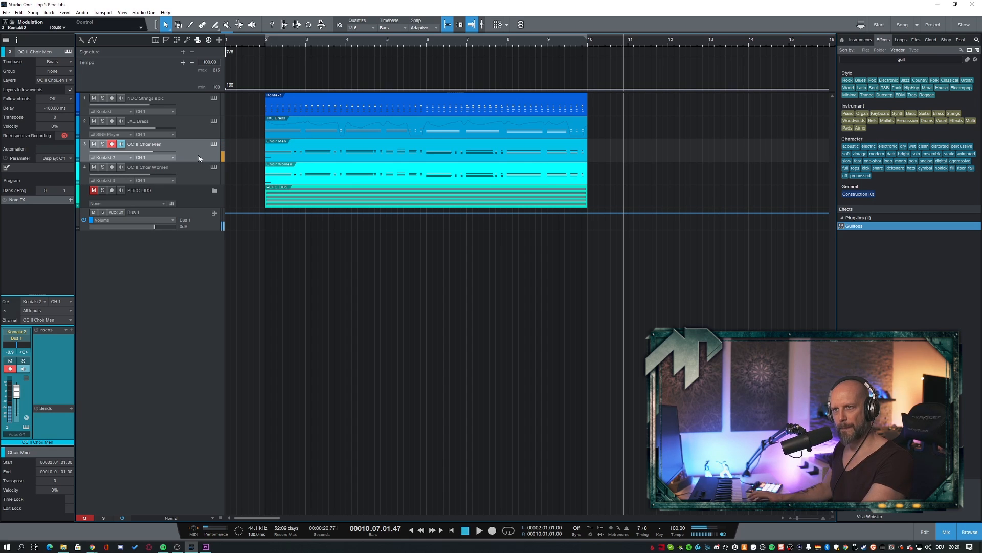
{"action": "left_click", "coordinate": [193, 176]}
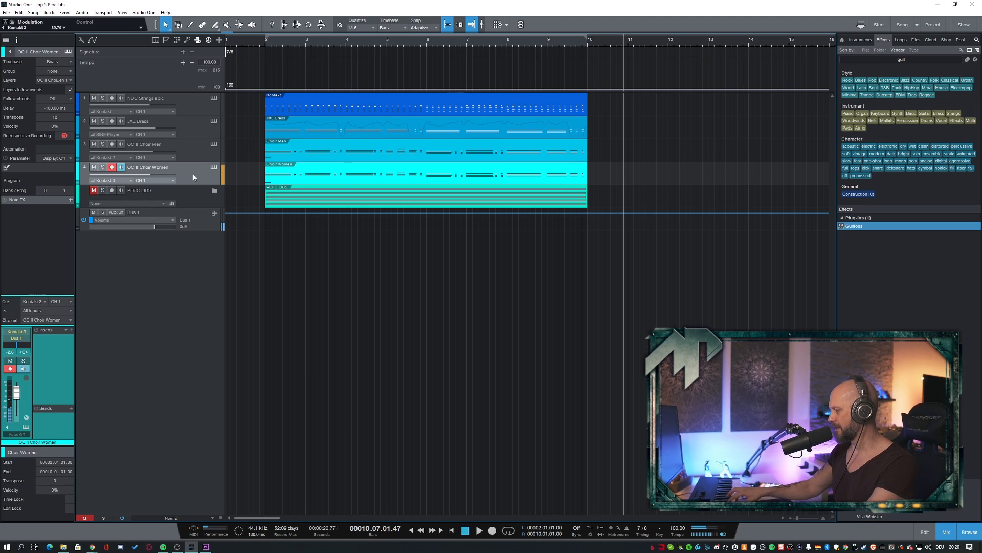
{"action": "left_click", "coordinate": [112, 145]}
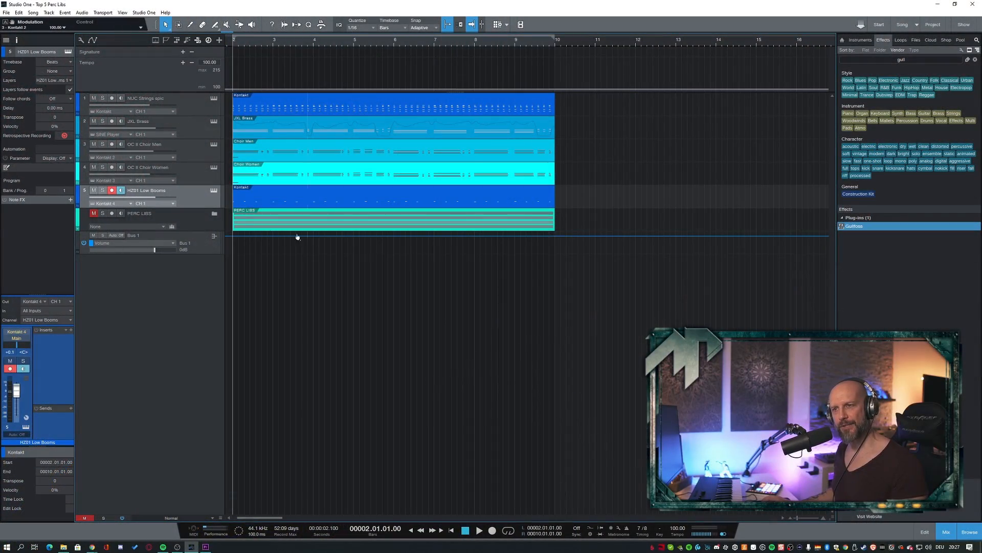
- Show the Low Boom instrument of the HZ01 Low Booms track while playing the song, and close it again
{"action": "left_click", "coordinate": [214, 190]}
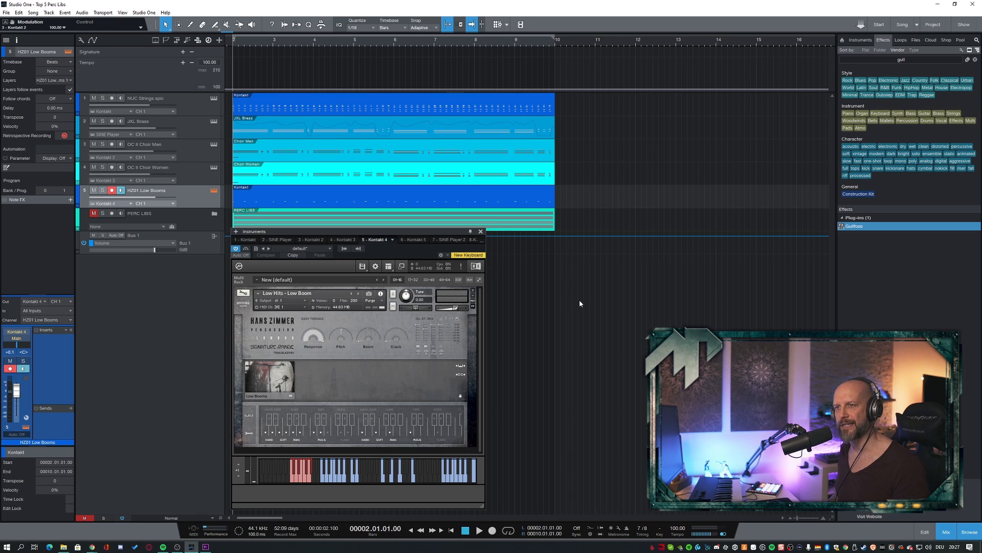
{"action": "key", "text": "space"}
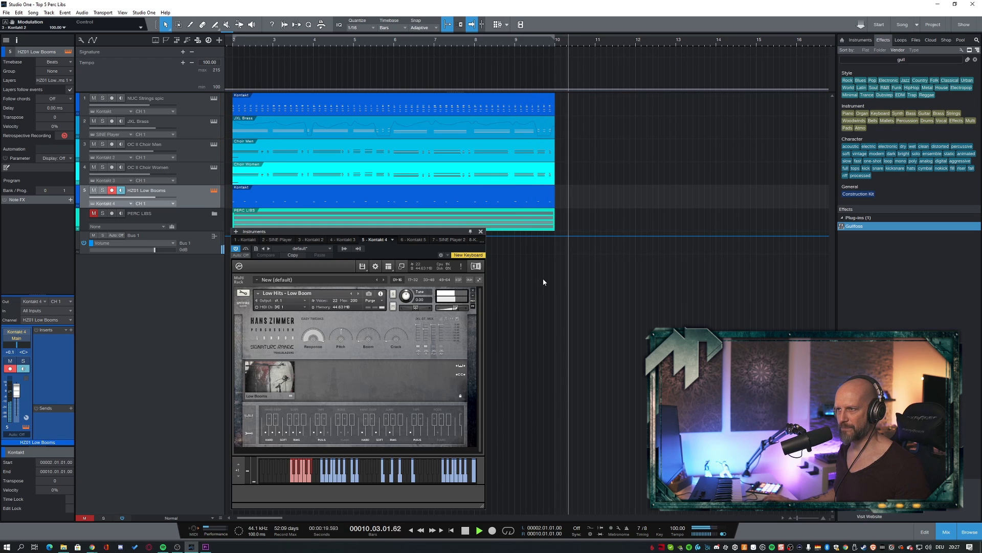
{"action": "key", "text": "space"}
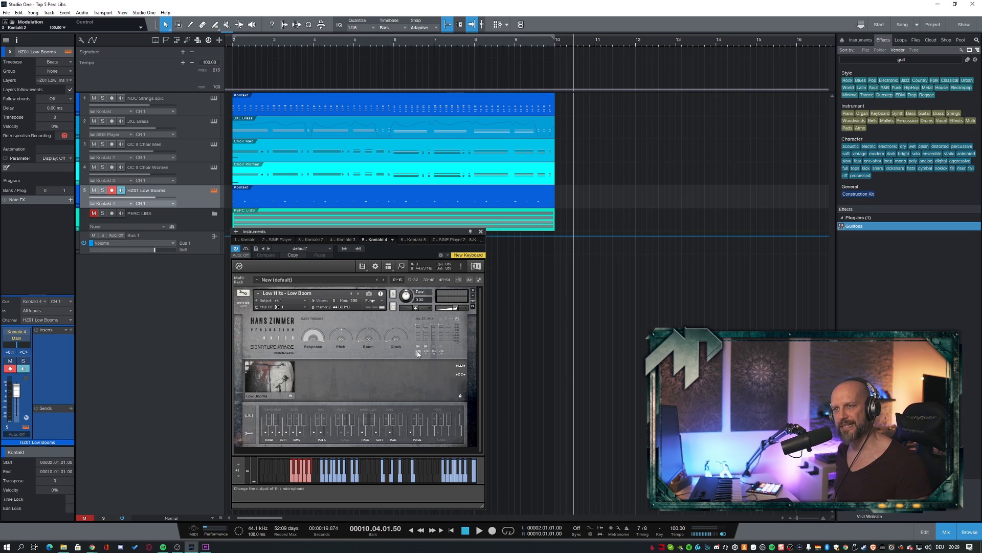
{"action": "left_click", "coordinate": [481, 232]}
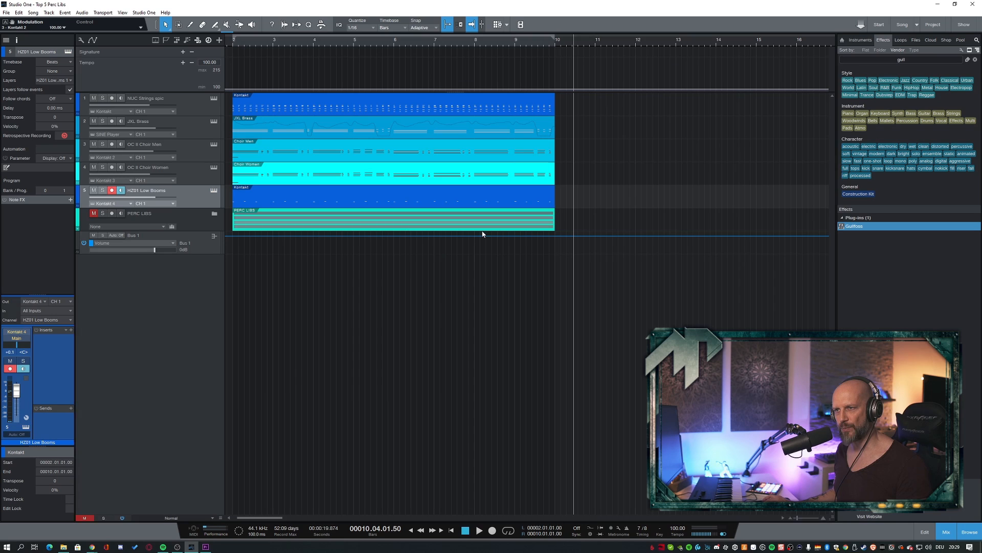
- Open the HZ01 Low Booms part in the note editor and play it to follow its note pattern
{"action": "double_click", "coordinate": [343, 201]}
{"action": "key", "text": "space"}
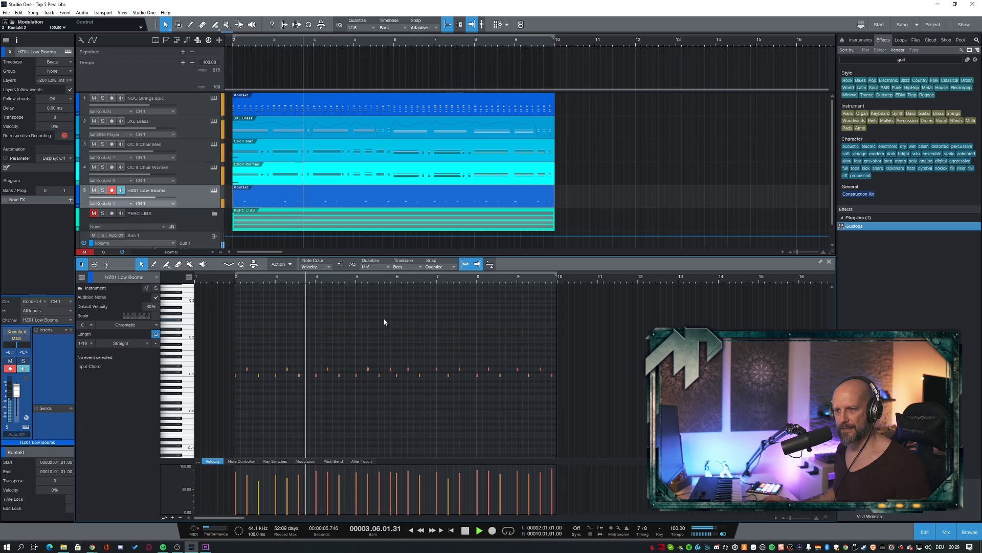
{"action": "key", "text": "space"}
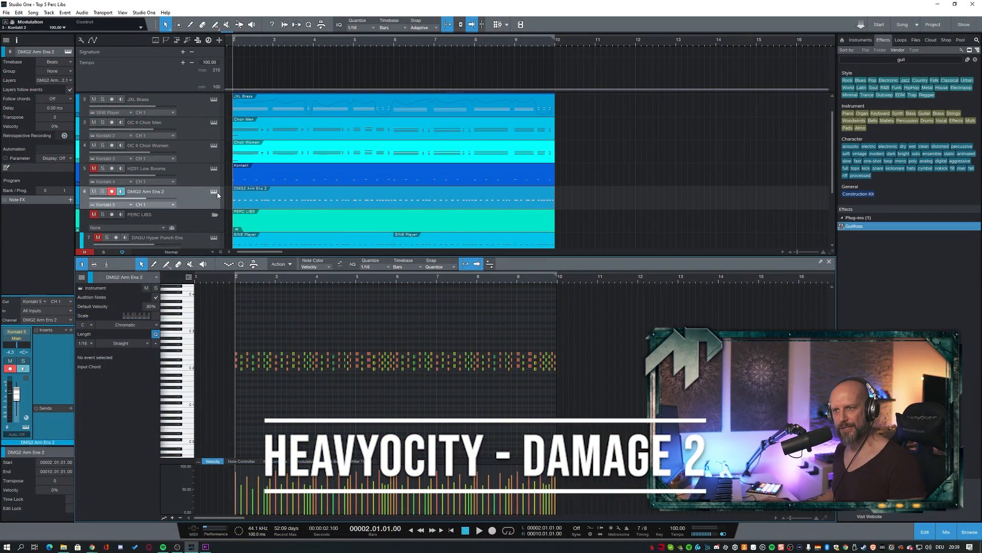
- Check the Damage 2 instrument of the DMG2 Arm Ens 2 track and audition the part in the mix and soloed
{"action": "left_click", "coordinate": [215, 193]}
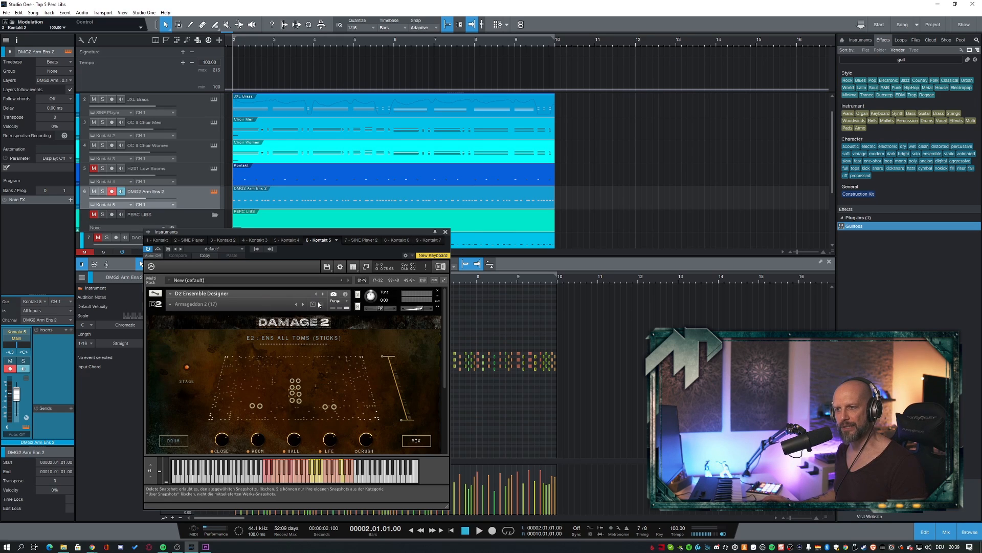
{"action": "left_click", "coordinate": [445, 232]}
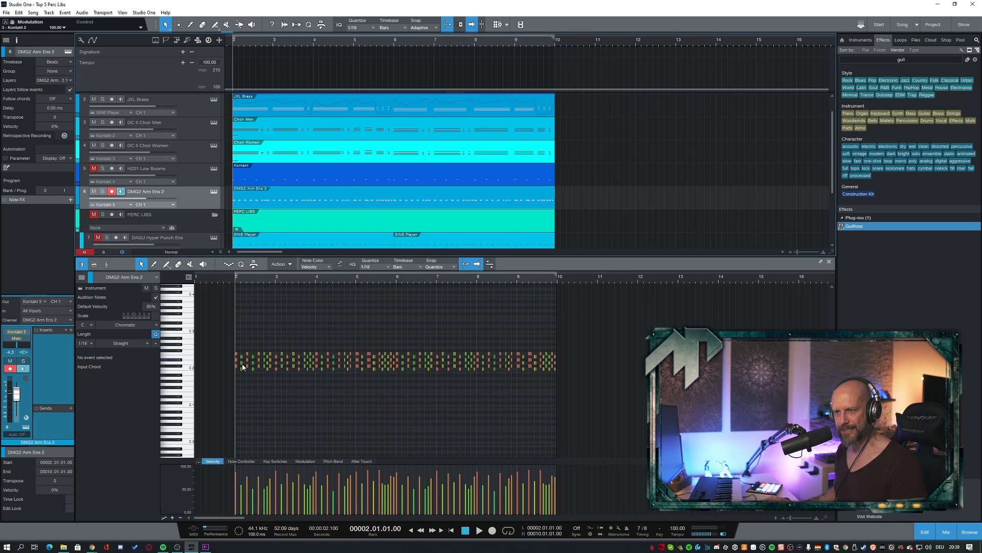
{"action": "key", "text": "space"}
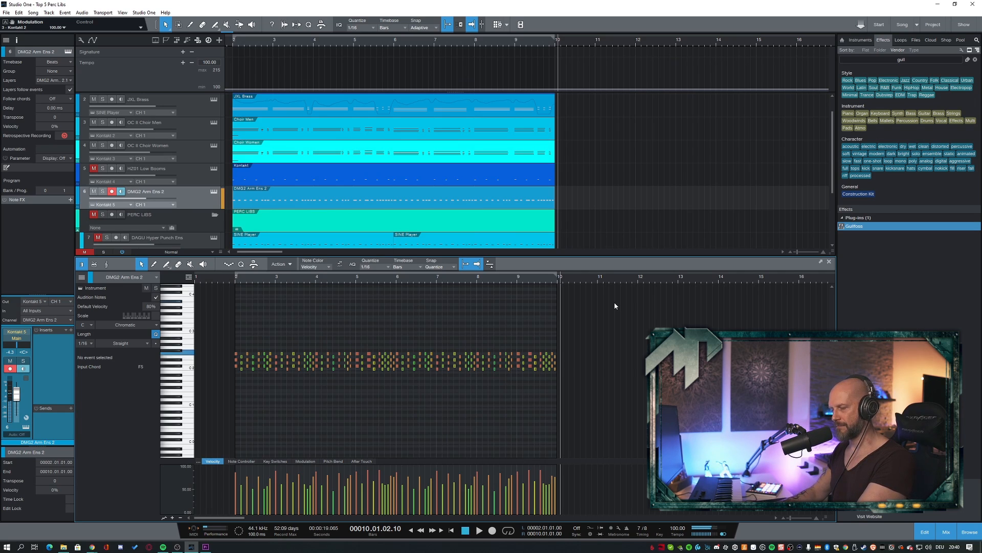
{"action": "key", "text": "s"}
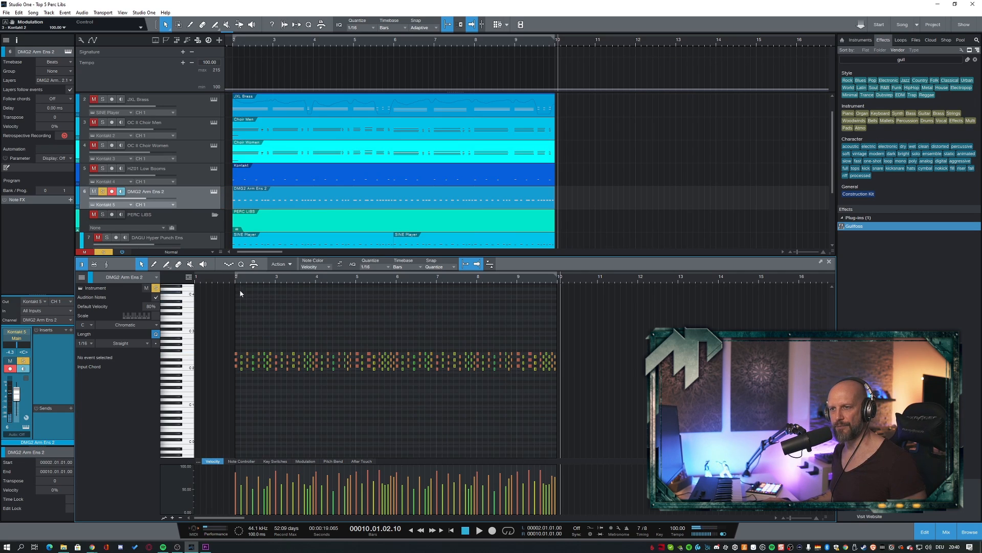
{"action": "left_click", "coordinate": [228, 279]}
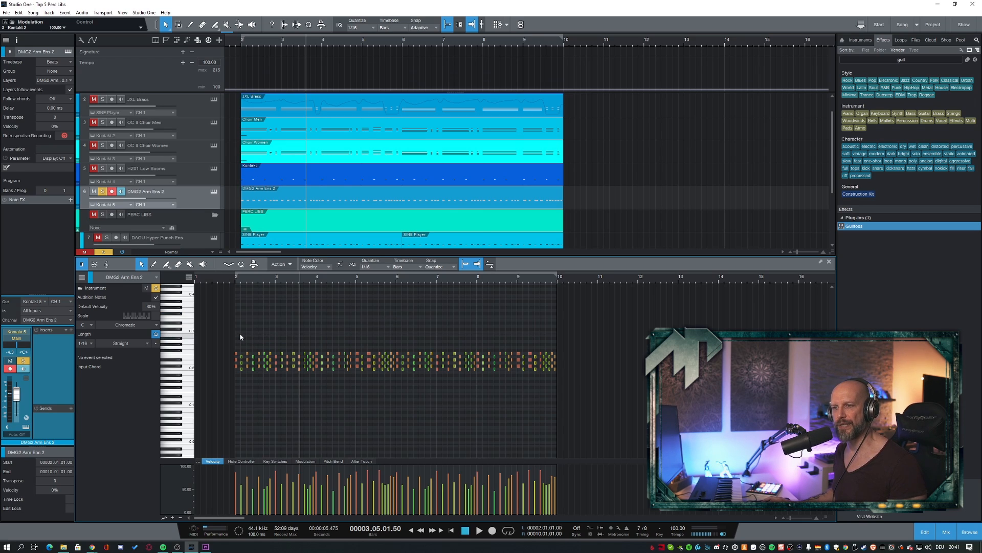
- Humanize all notes of the DMG2 Arm Ens 2 part with a note start range of -0.00.09 to 0.00.10
{"action": "left_click_drag", "start_coordinate": [241, 337], "coordinate": [601, 391]}
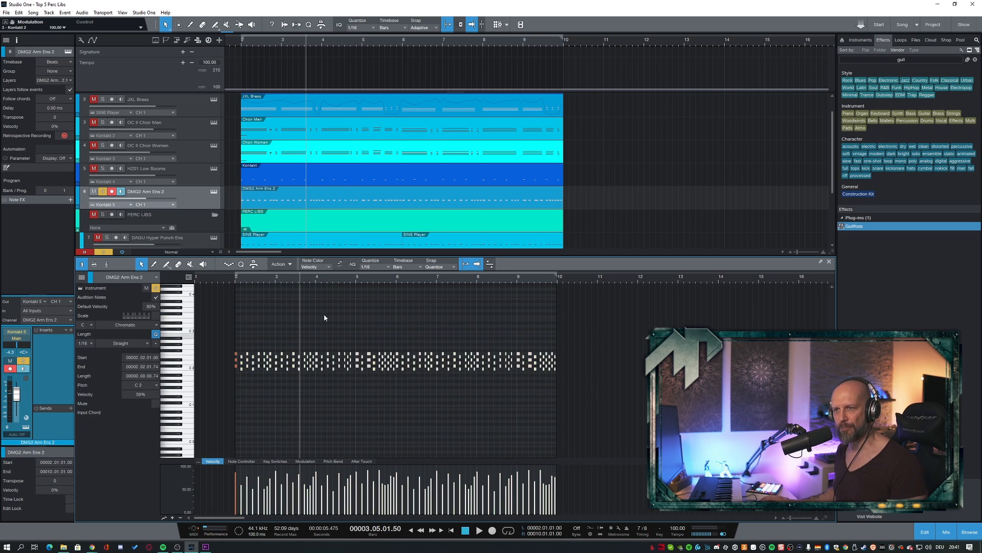
{"action": "left_click", "coordinate": [286, 265]}
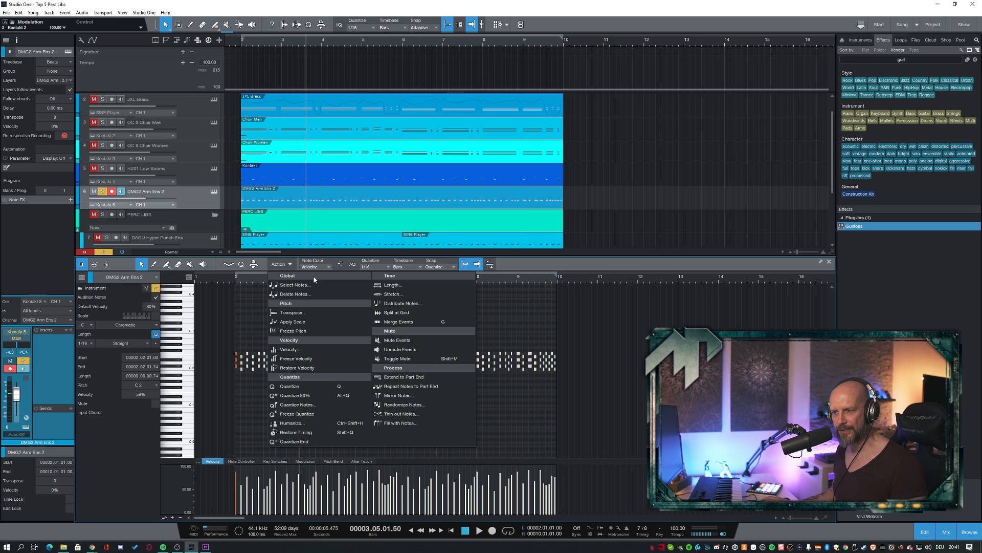
{"action": "left_click", "coordinate": [292, 422]}
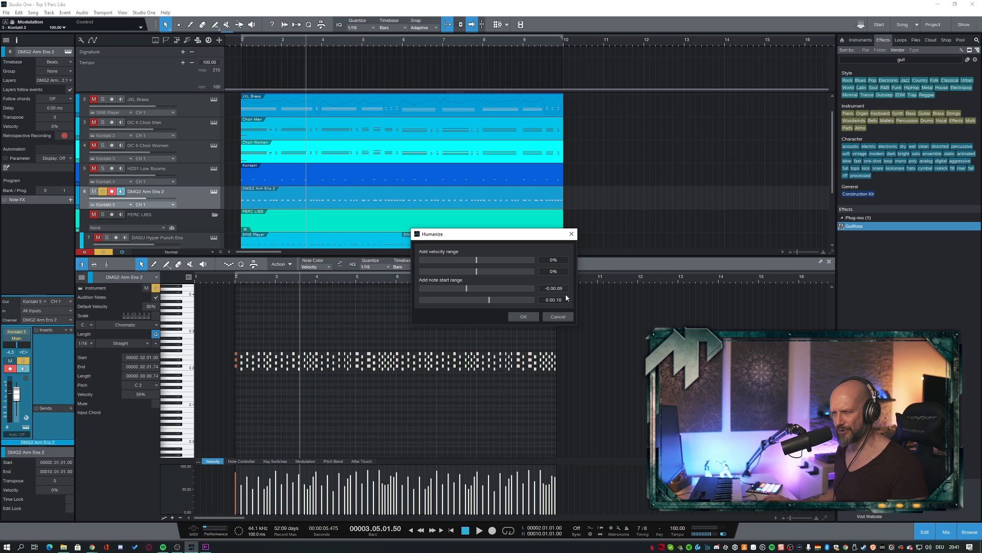
{"action": "left_click", "coordinate": [526, 317]}
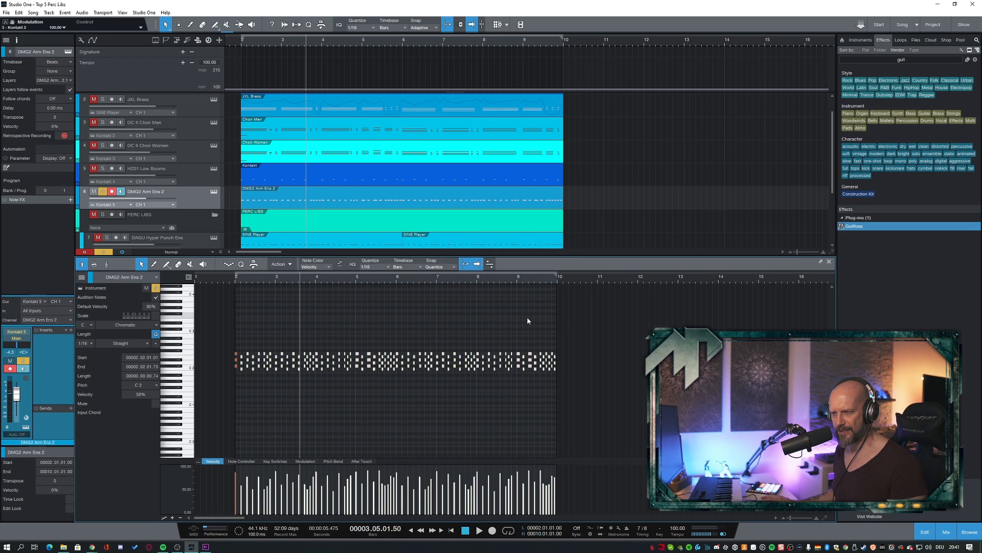
- Play short passages of the soloed DMG2 Arm Ens 2 part to compare the humanized and original timing
{"action": "key", "text": "space"}
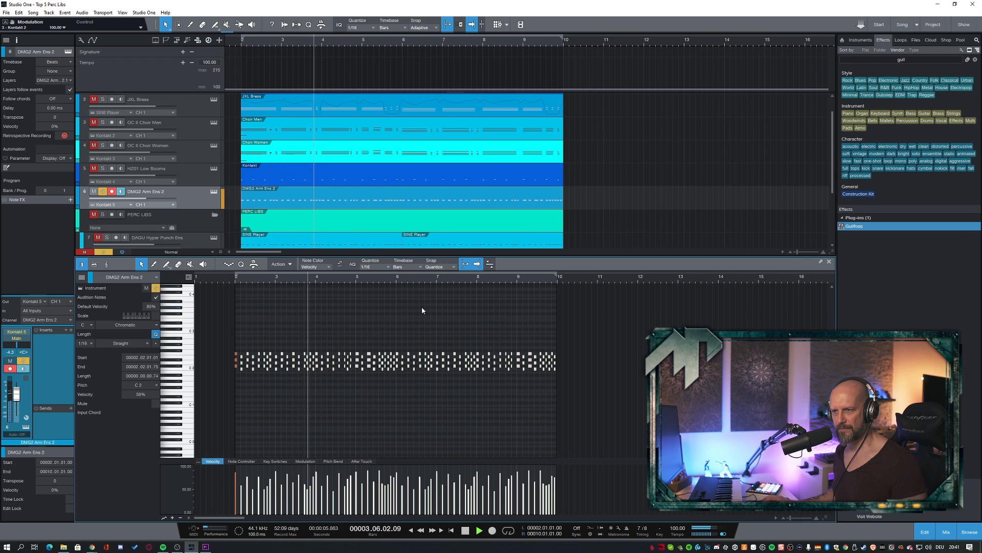
{"action": "key", "text": "space"}
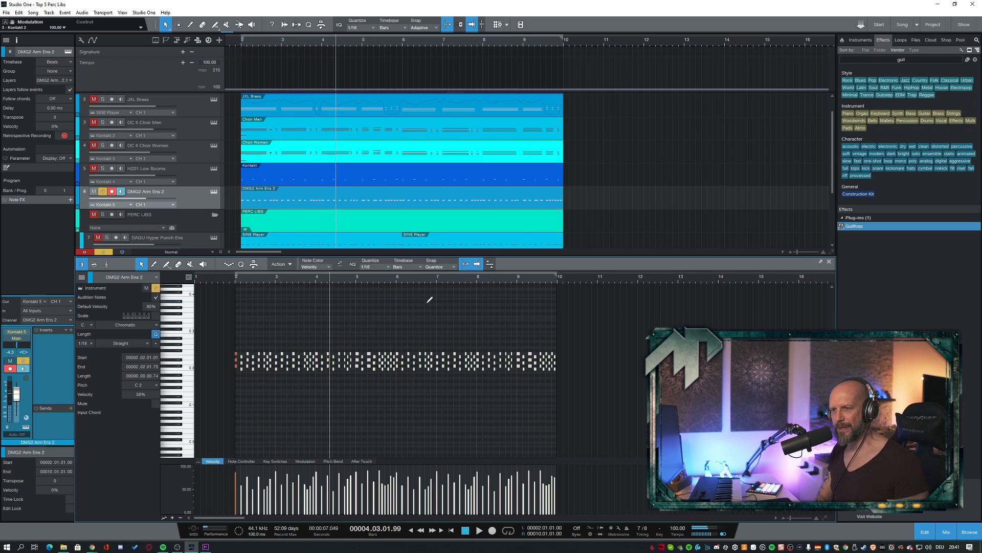
{"action": "left_click", "coordinate": [291, 281]}
{"action": "key", "text": "space"}
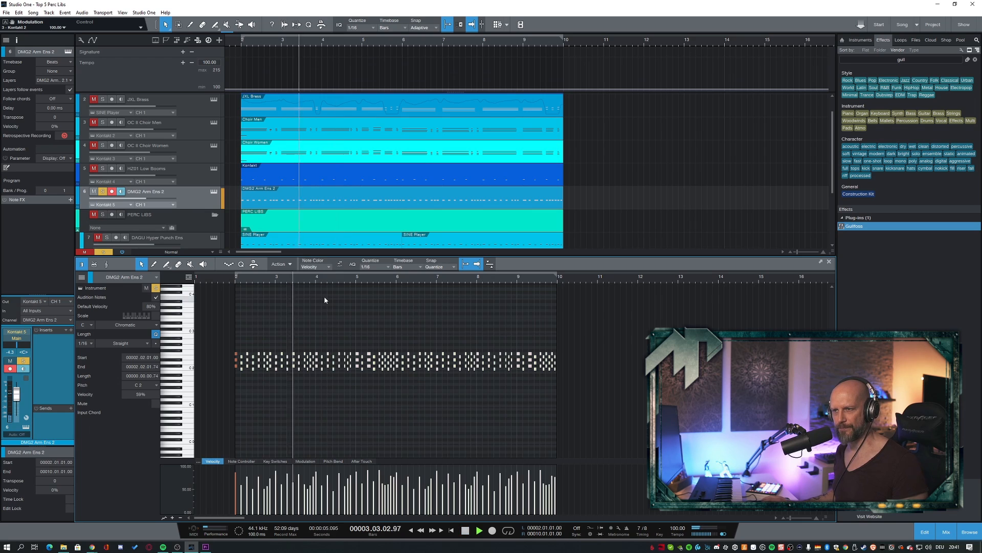
{"action": "key", "text": "space"}
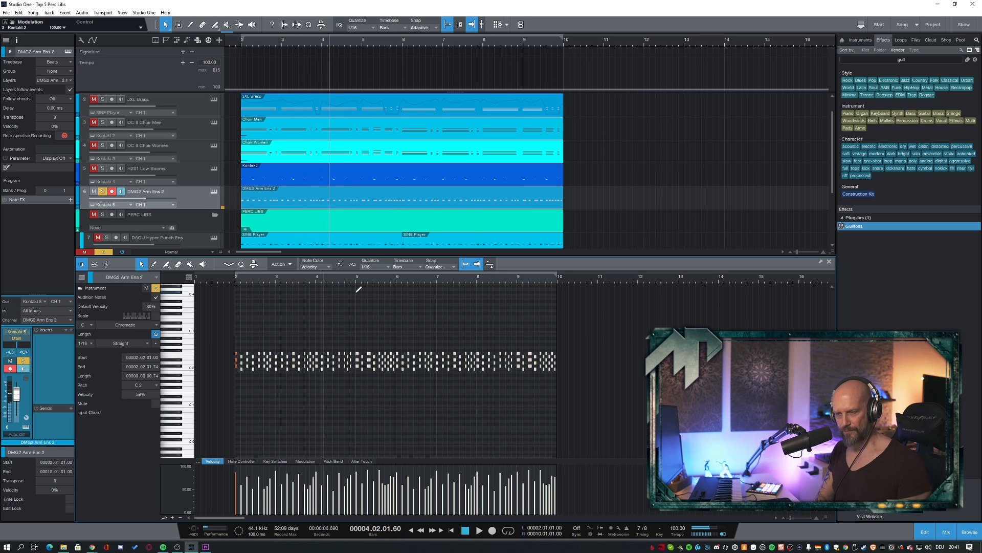
{"action": "key", "text": "space"}
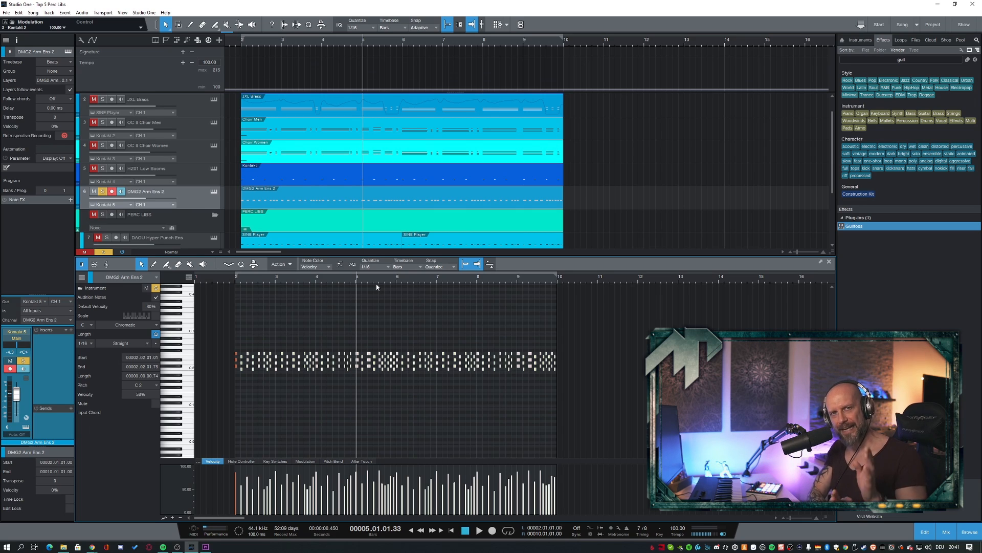
{"action": "left_click", "coordinate": [377, 287]}
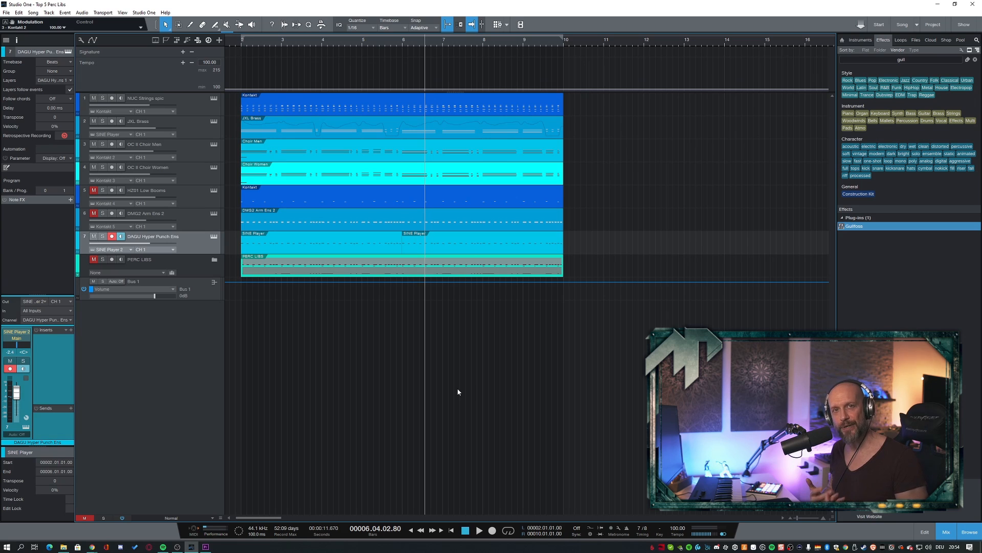
- Look through Dagu's processed percussion ensembles in the DAGU Hyper Punch Ens track's SINE Player, and close the instrument
{"action": "key", "text": "F11"}
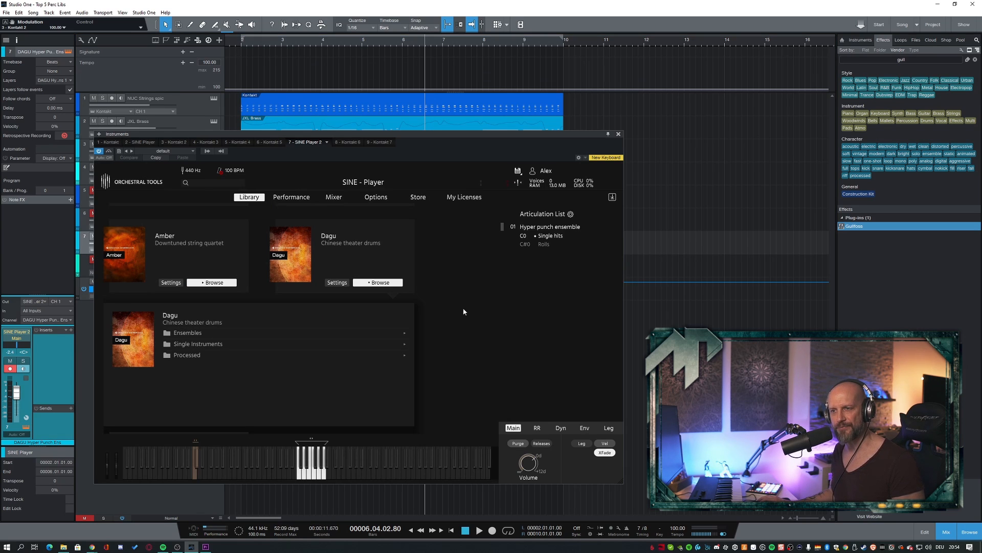
{"action": "left_click", "coordinate": [215, 366]}
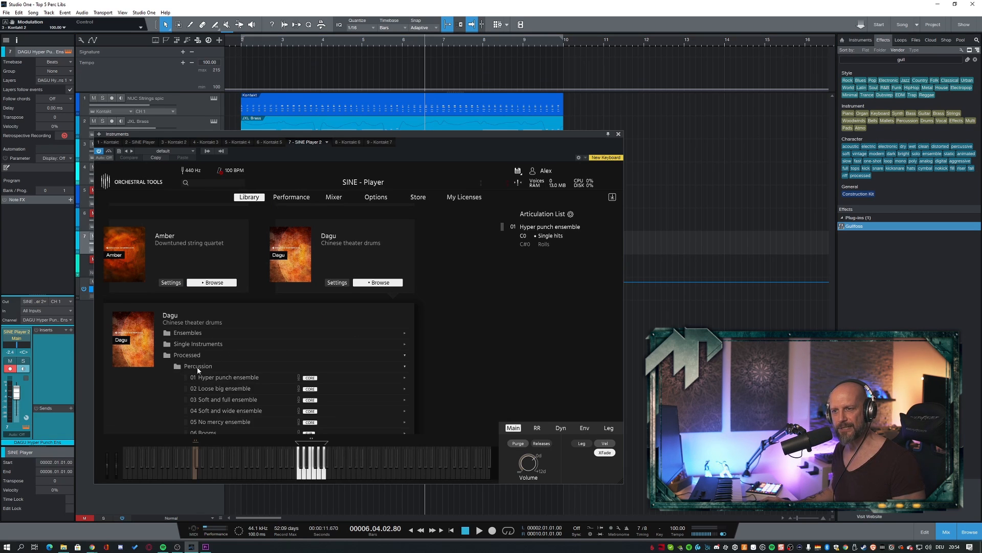
{"action": "scroll", "coordinate": [223, 328], "scroll_direction": "down", "scroll_amount": 2}
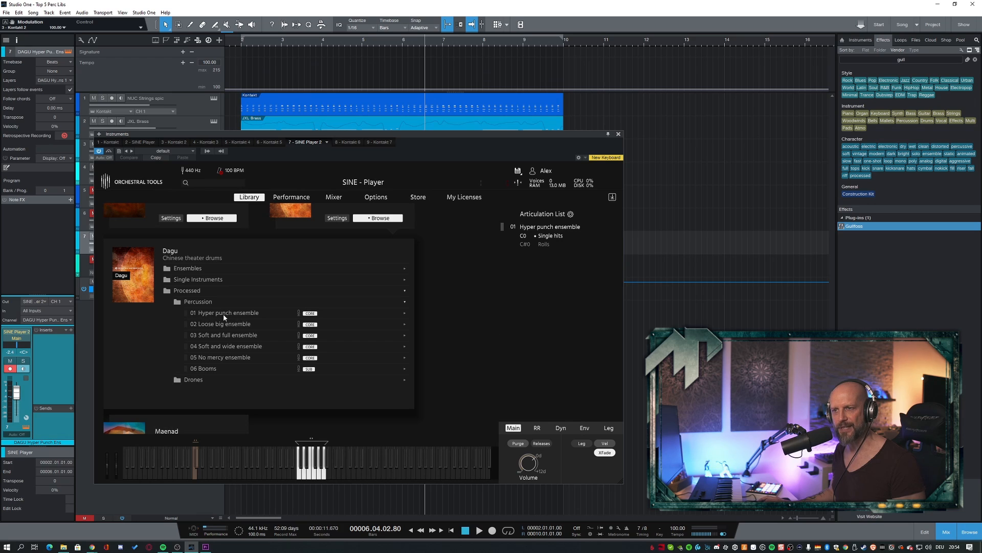
{"action": "left_click", "coordinate": [618, 134]}
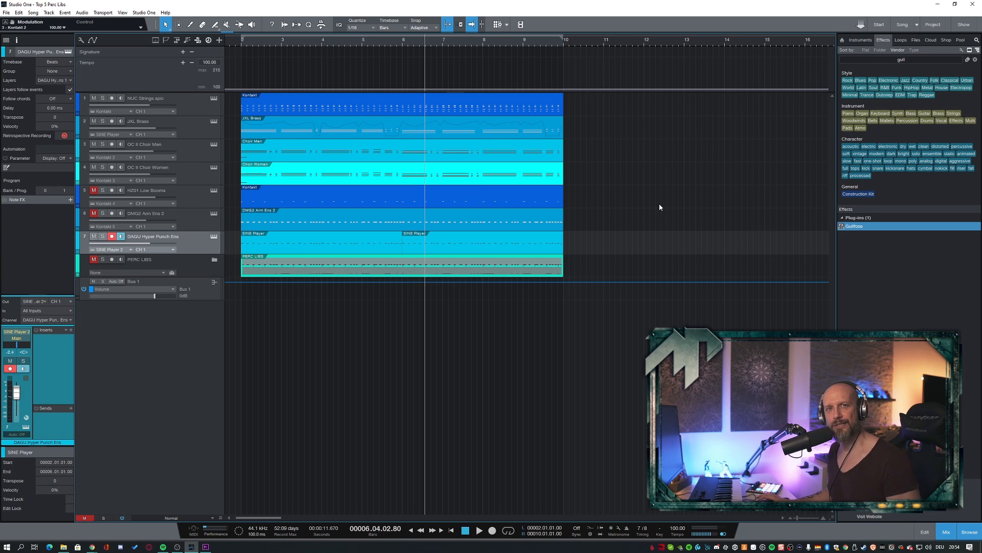
- Play the DAGU Hyper Punch Ens track from bar 2 in the full mix and soloed, and turn its solo off
{"action": "key", "text": "KP_1"}
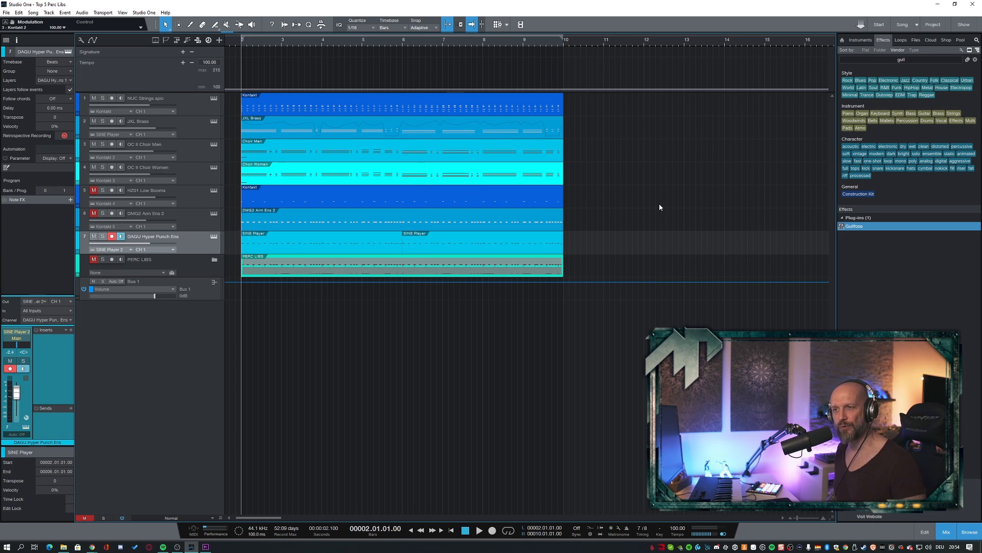
{"action": "key", "text": "space"}
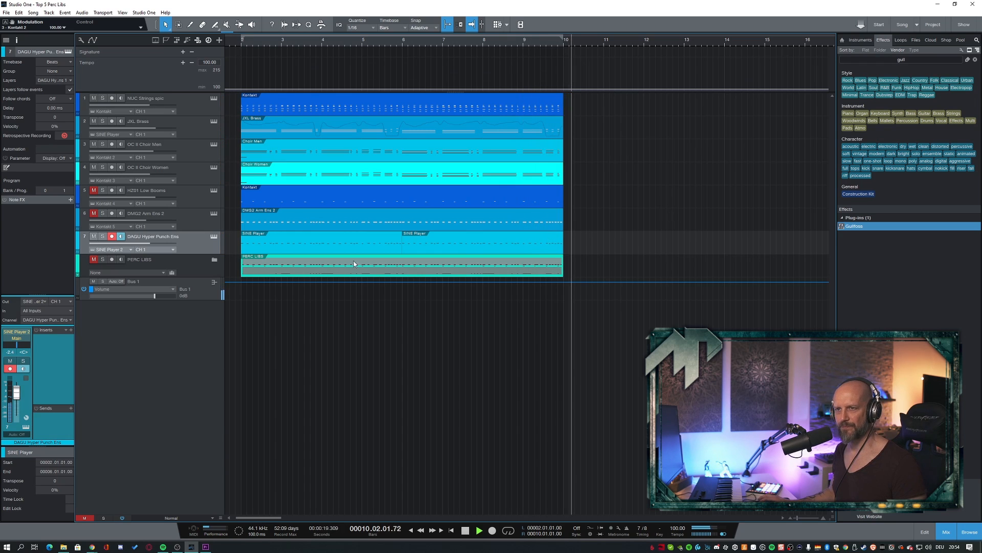
{"action": "key", "text": "space"}
{"action": "left_click", "coordinate": [100, 237]}
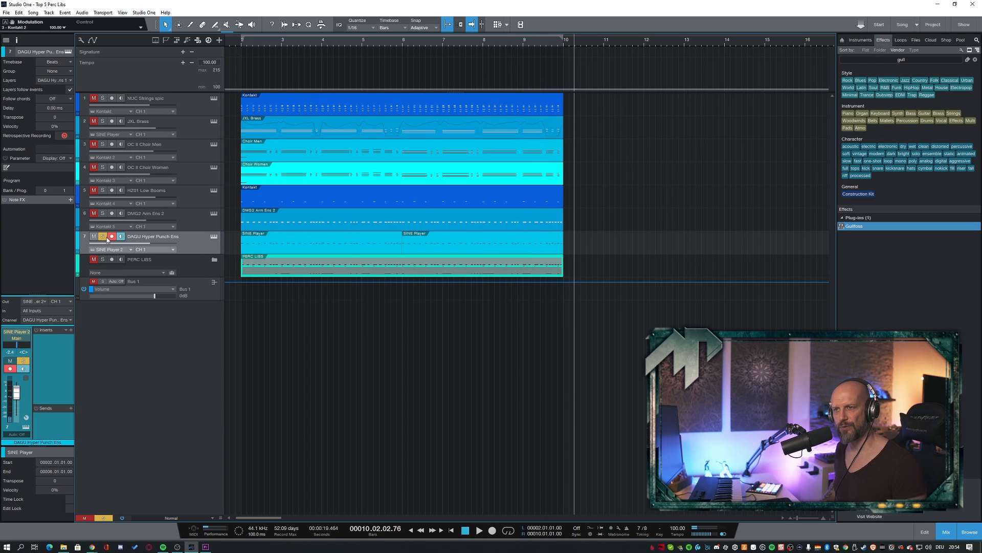
{"action": "key", "text": "space"}
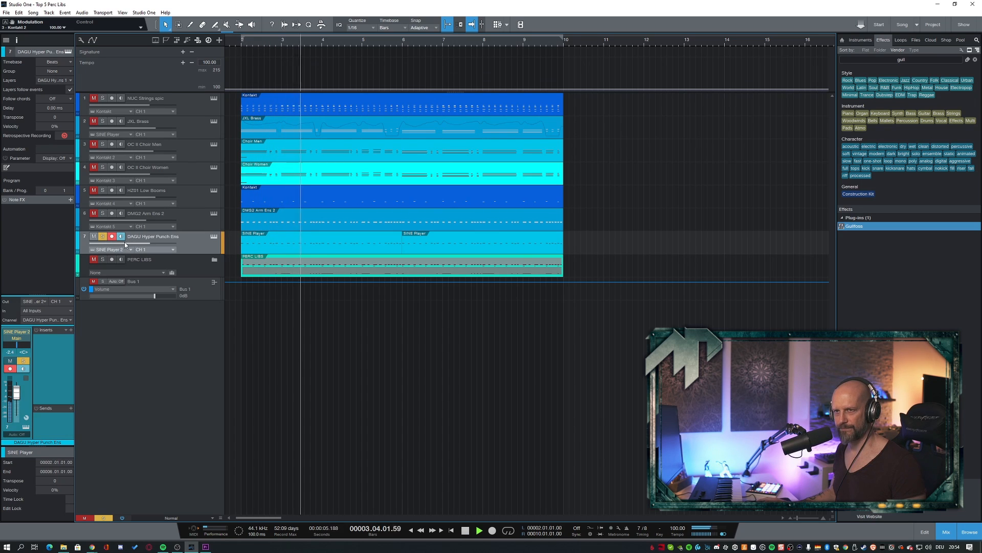
{"action": "left_click", "coordinate": [103, 238]}
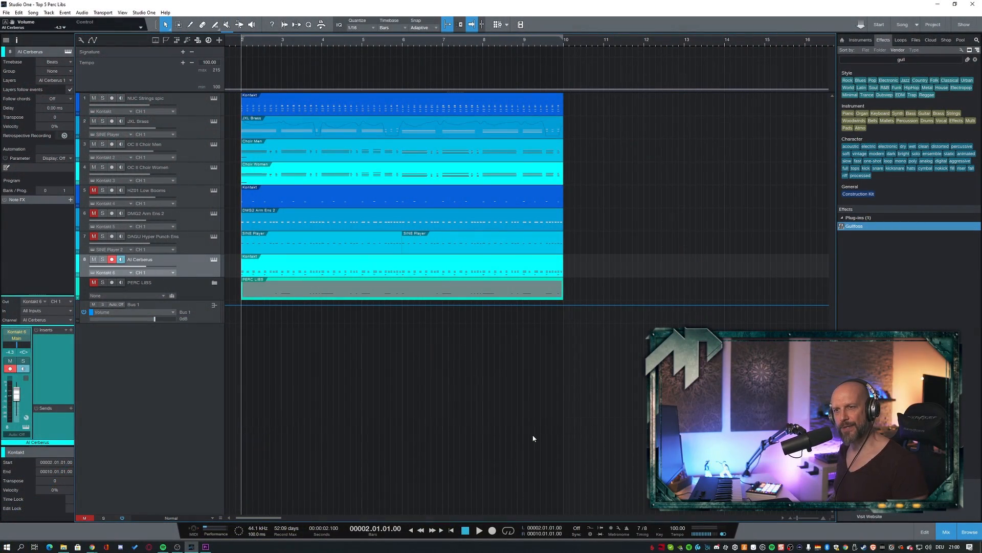
- Play the AI Cerberus track from bar 2 in the full mix and soloed with its Kontakt instrument open, and close the instrument
{"action": "key", "text": "space"}
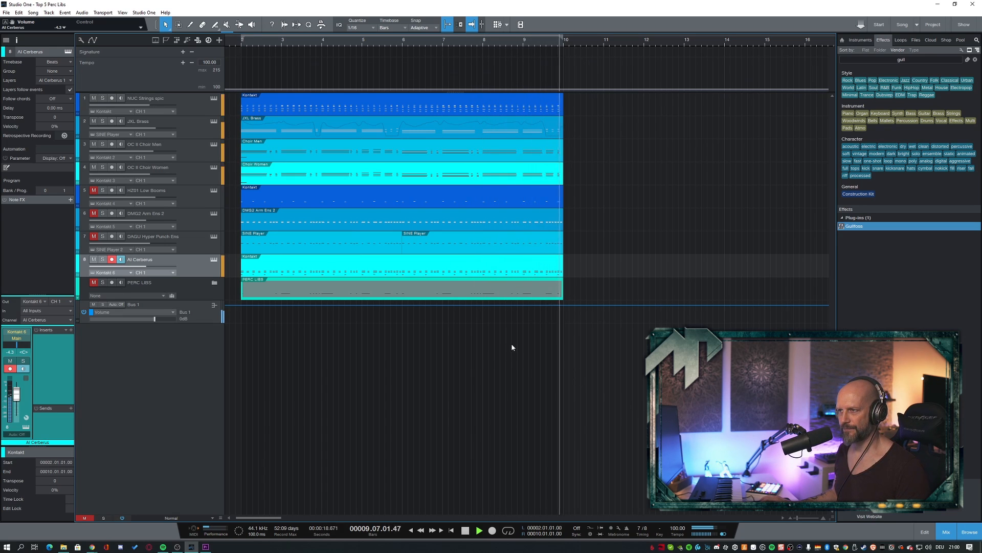
{"action": "key", "text": "space"}
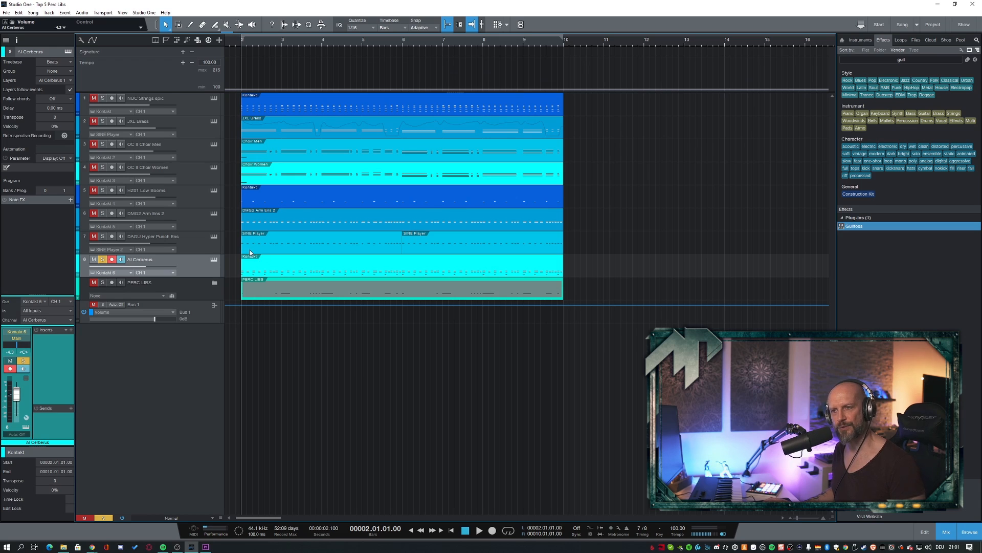
{"action": "left_click", "coordinate": [214, 261]}
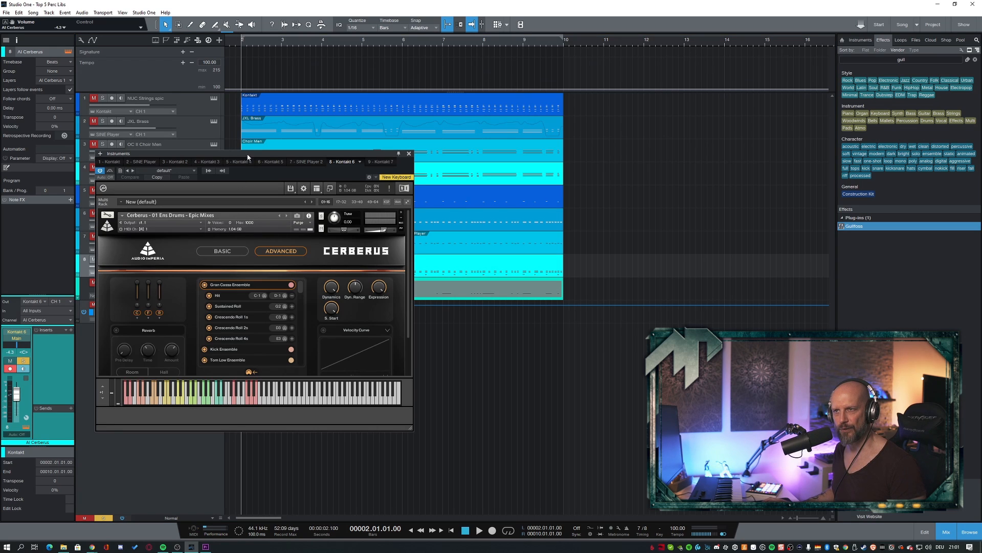
{"action": "left_click_drag", "start_coordinate": [247, 156], "coordinate": [240, 155]}
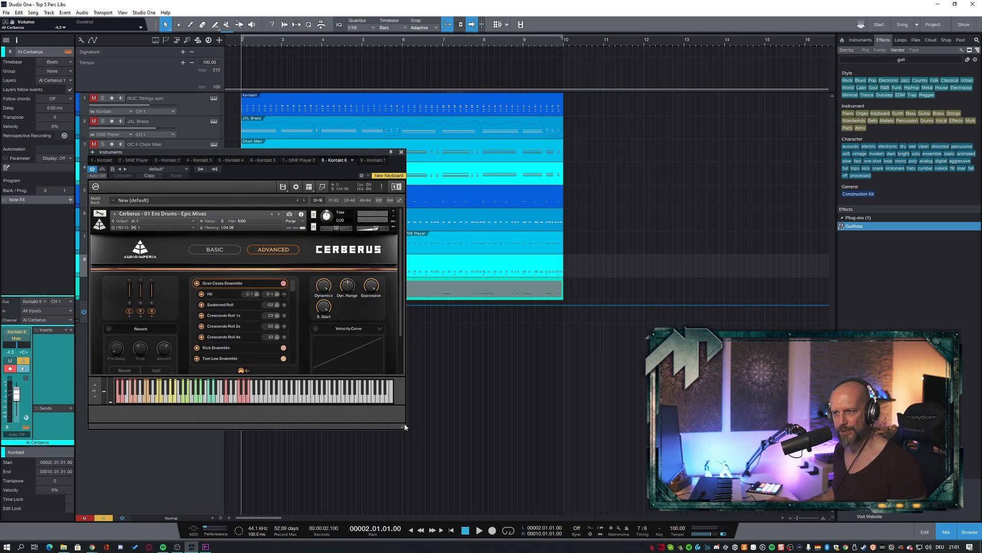
{"action": "left_click_drag", "start_coordinate": [404, 426], "coordinate": [403, 459]}
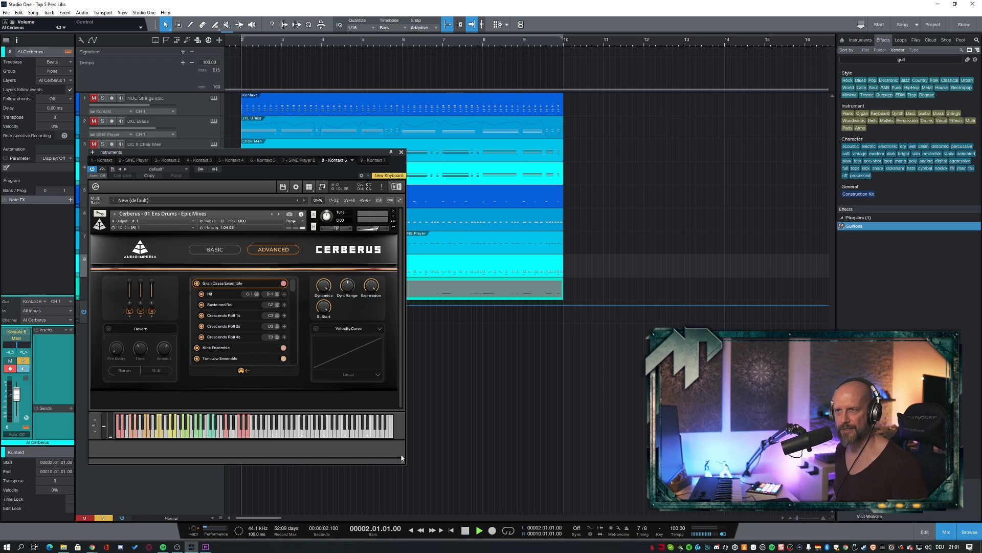
{"action": "key", "text": "space"}
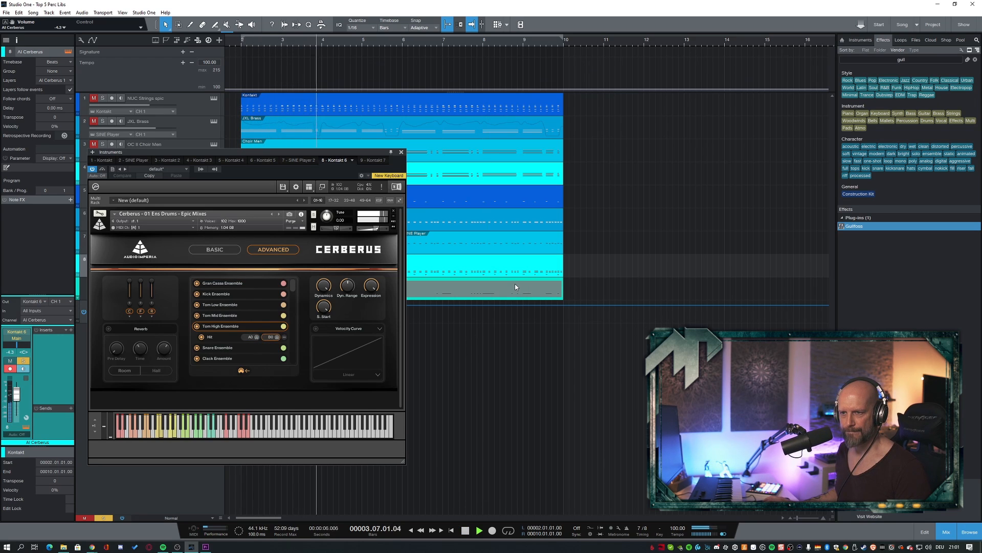
{"action": "left_click", "coordinate": [401, 152]}
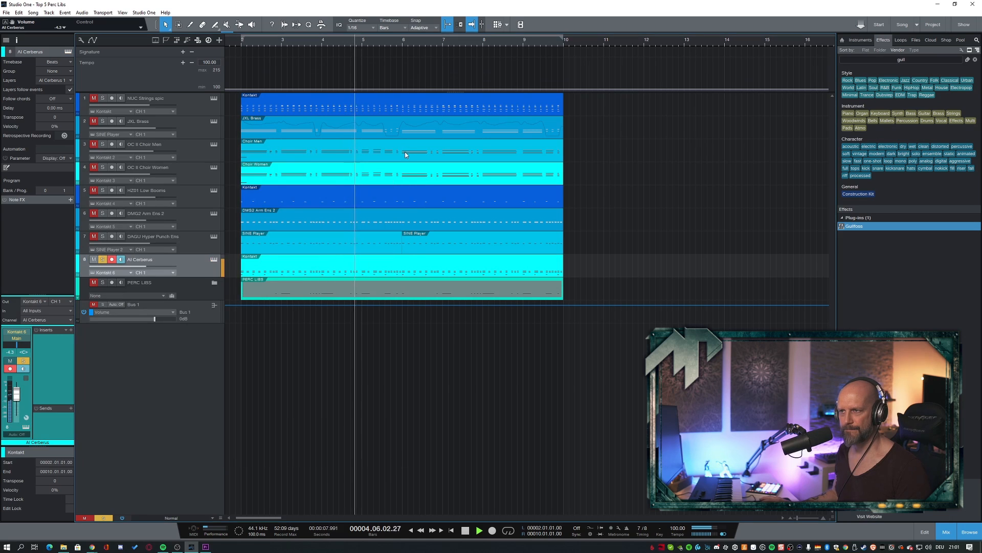
- Examine the AI Cerberus part's notes and velocities in the note editor while it plays soloed, and stop playback
{"action": "key", "text": "F2"}
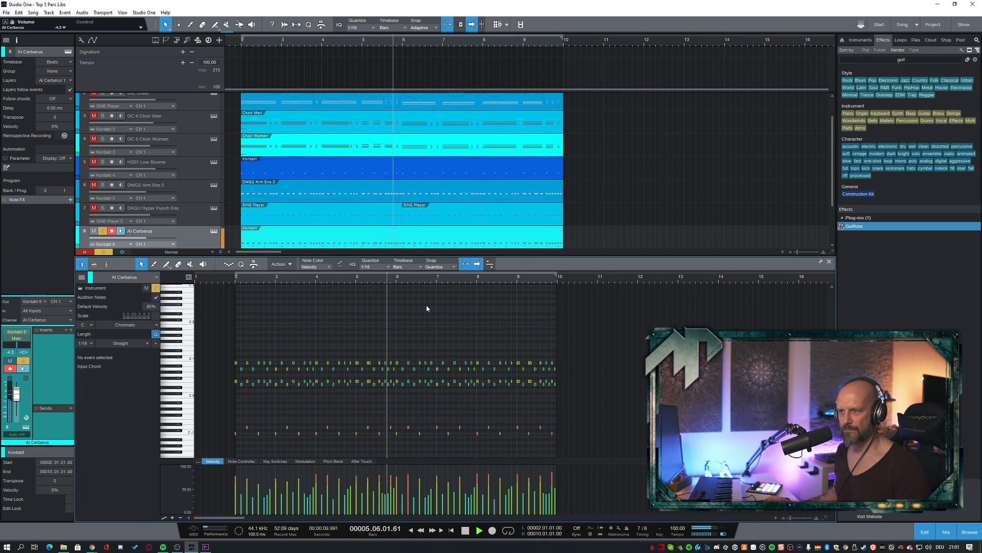
{"action": "key", "text": "e"}
{"action": "scroll", "coordinate": [423, 317], "scroll_direction": "right", "scroll_amount": 1}
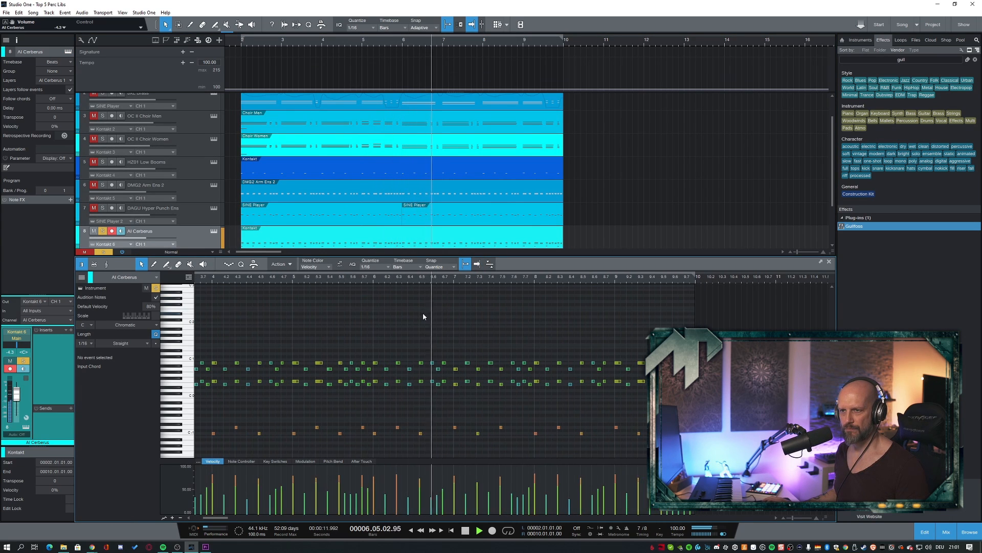
{"action": "key", "text": "w"}
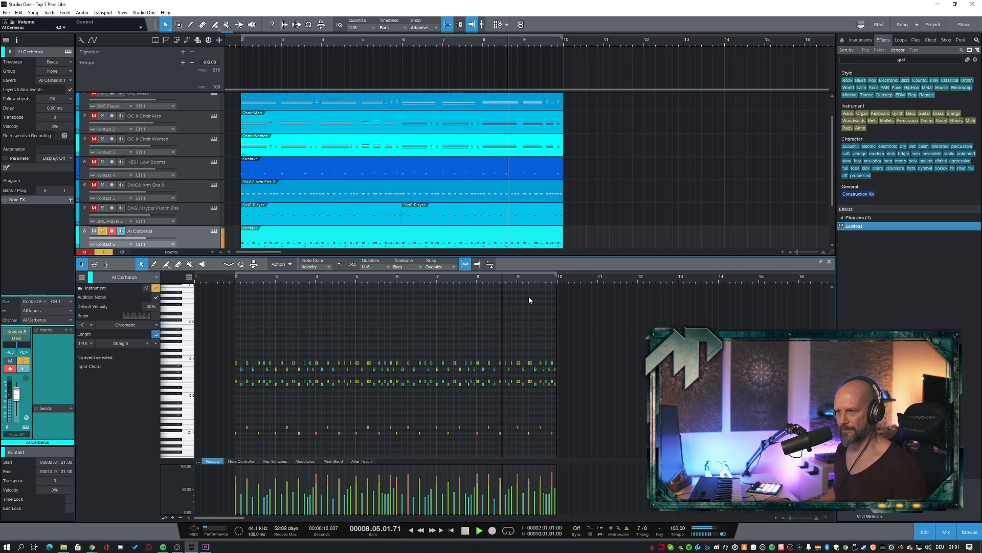
{"action": "key", "text": "space"}
{"action": "key", "text": "f"}
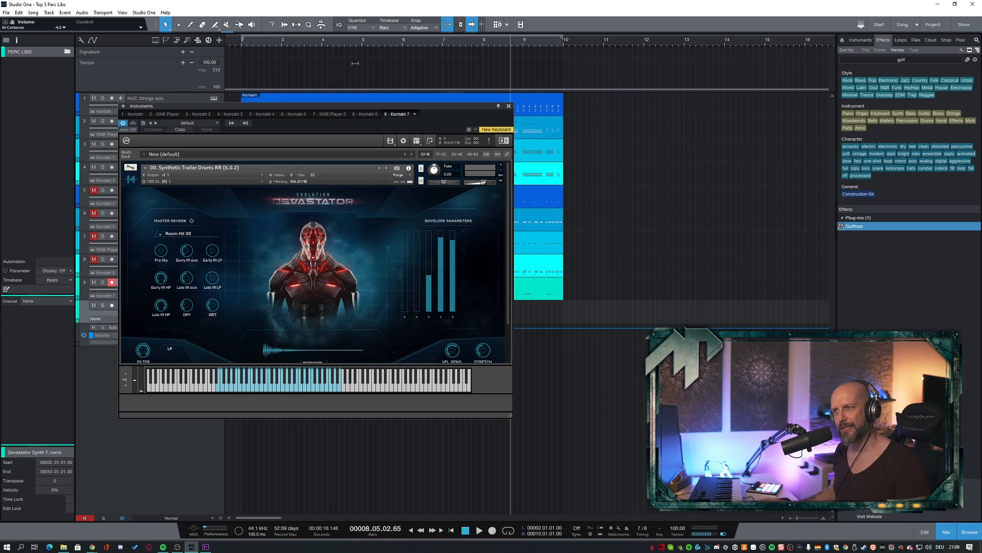
- Close the Devastator Synthetic Trailer Drums instrument and play the cue
{"action": "left_click", "coordinate": [509, 107]}
{"action": "key", "text": "space"}
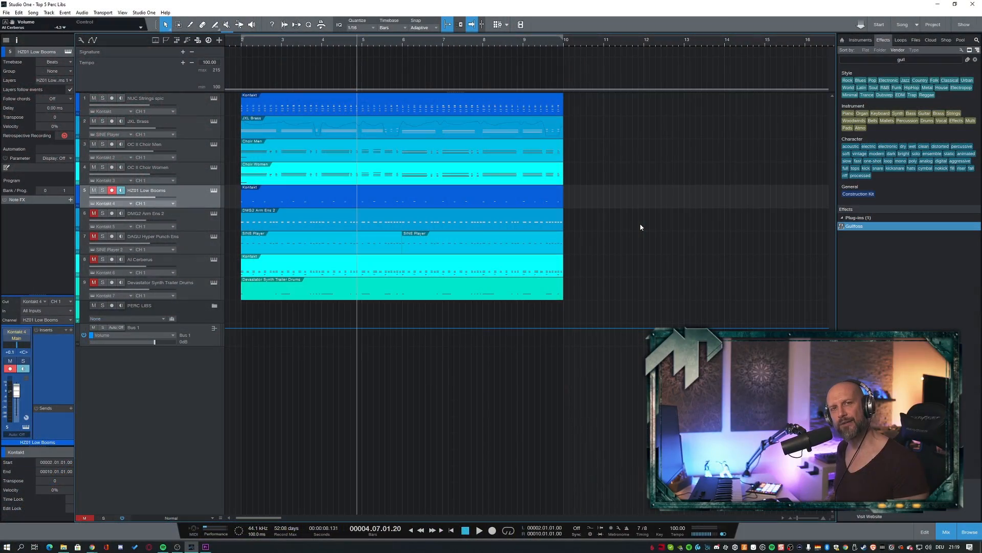
- Play the full mix with HZ01 Low Booms layered first with DMG2 Arm Ens 2 and after that with DAGU Hyper Punch Ens
{"action": "key", "text": "KP_1"}
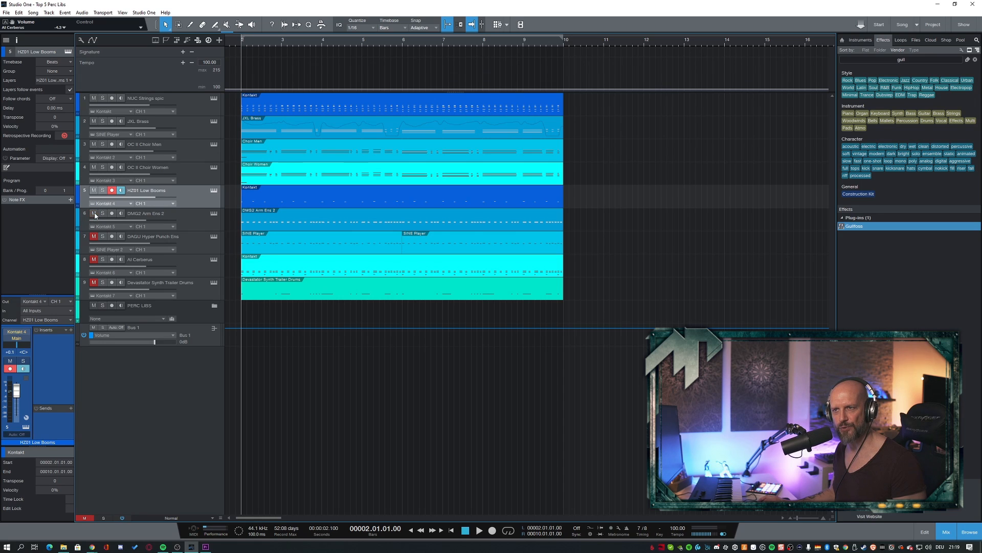
{"action": "key", "text": "space"}
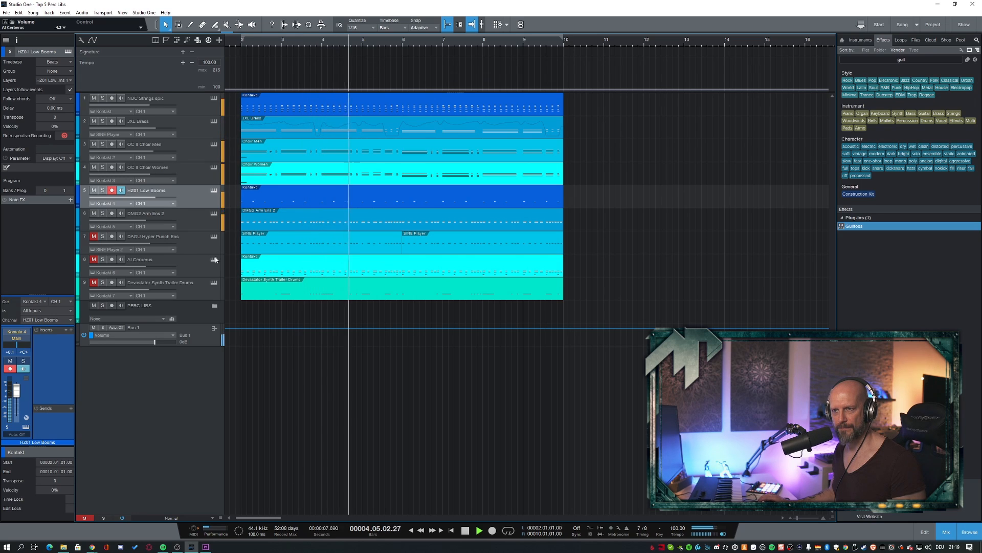
{"action": "key", "text": "space"}
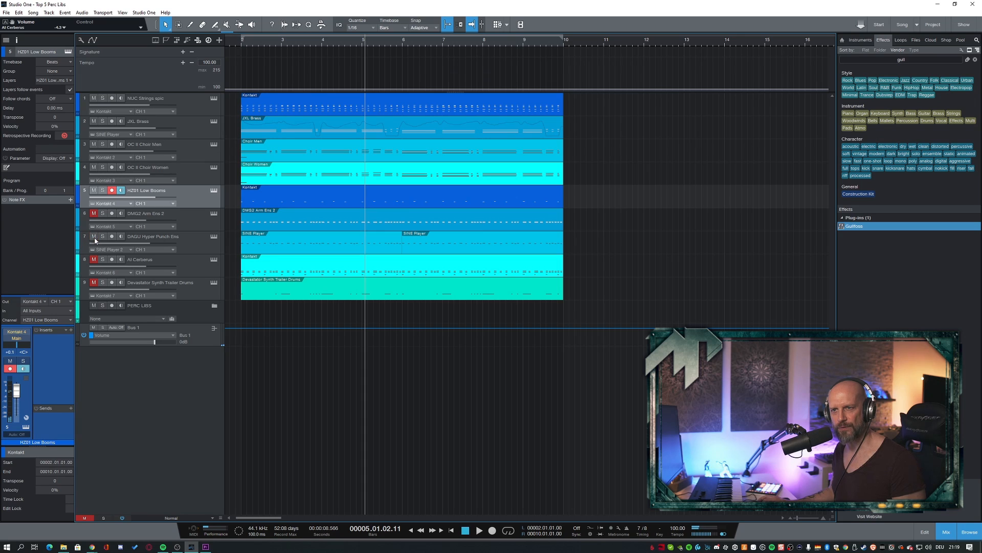
{"action": "key", "text": "space"}
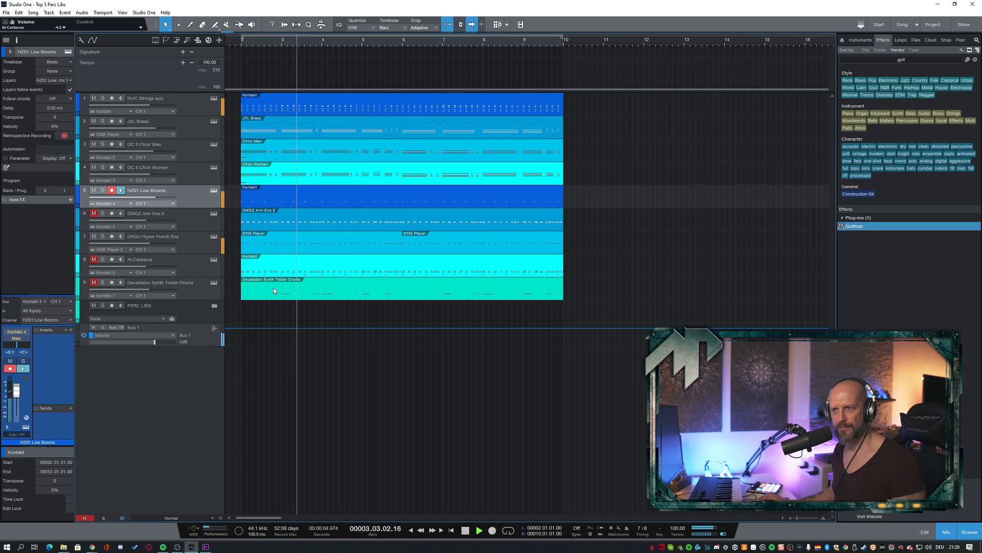
{"action": "key", "text": "space"}
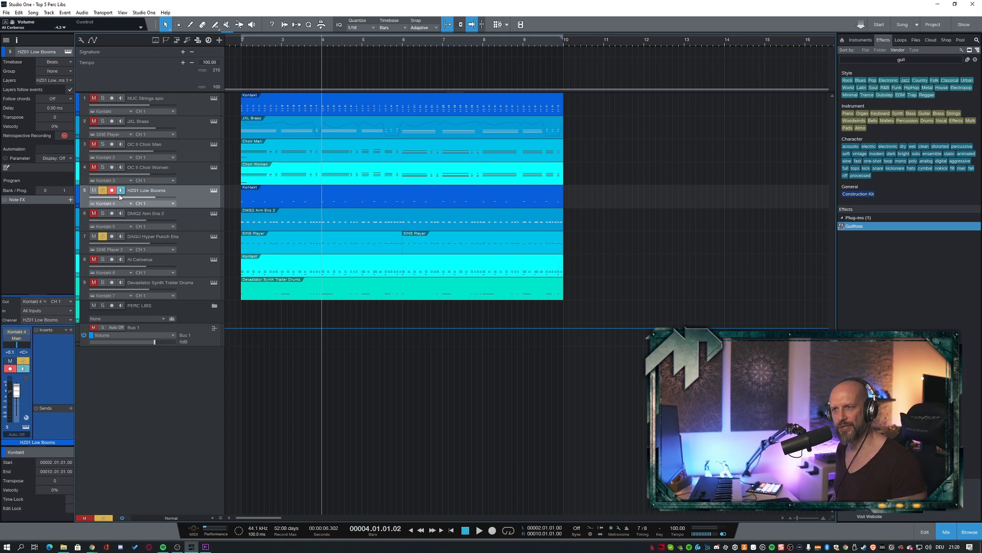
- Compare HZ01 Low Booms soloed together with DAGU Hyper Punch Ens against HZ01 Low Booms soloed with DMG2 Arm Ens 2
{"action": "key", "text": "space"}
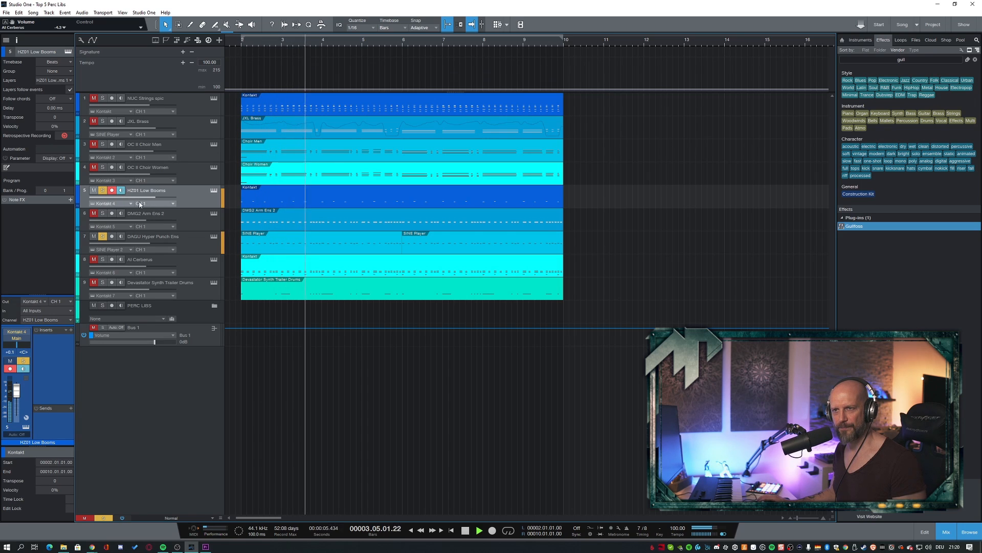
{"action": "key", "text": "space"}
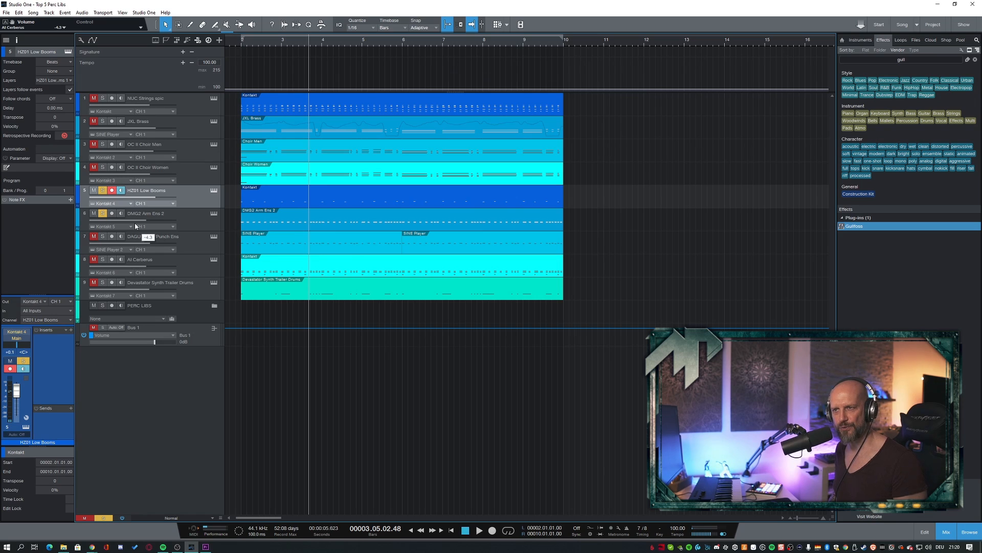
{"action": "key", "text": "space"}
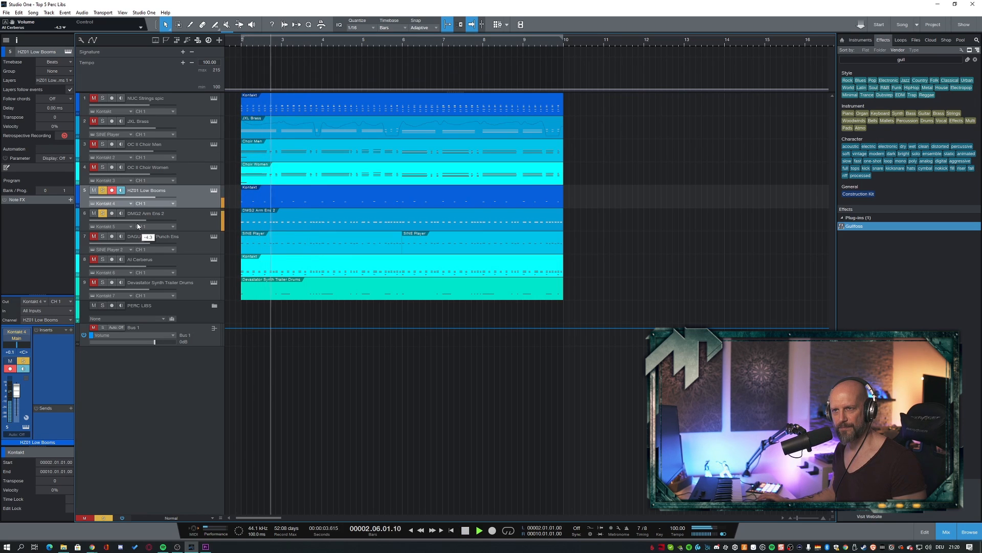
{"action": "key", "text": "space"}
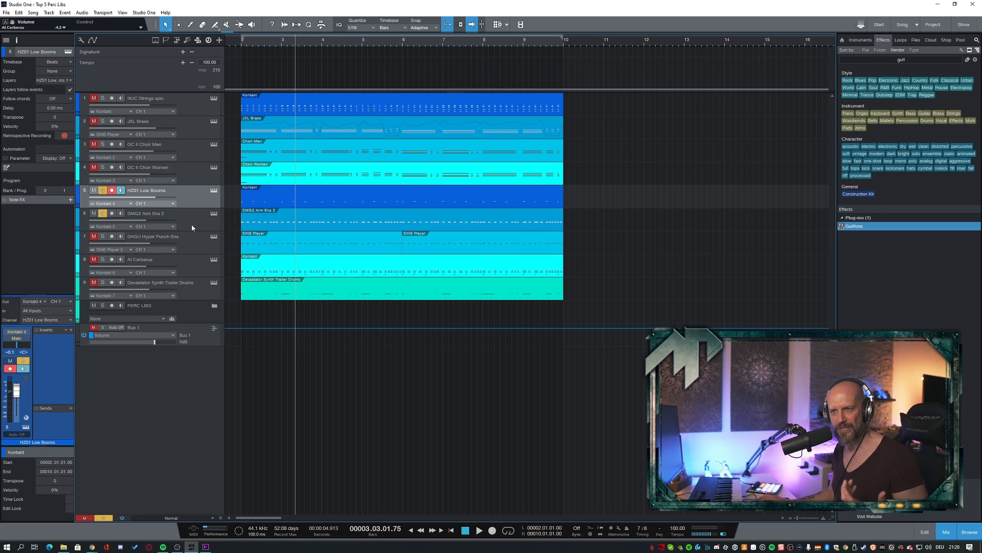
{"action": "left_click", "coordinate": [102, 213]}
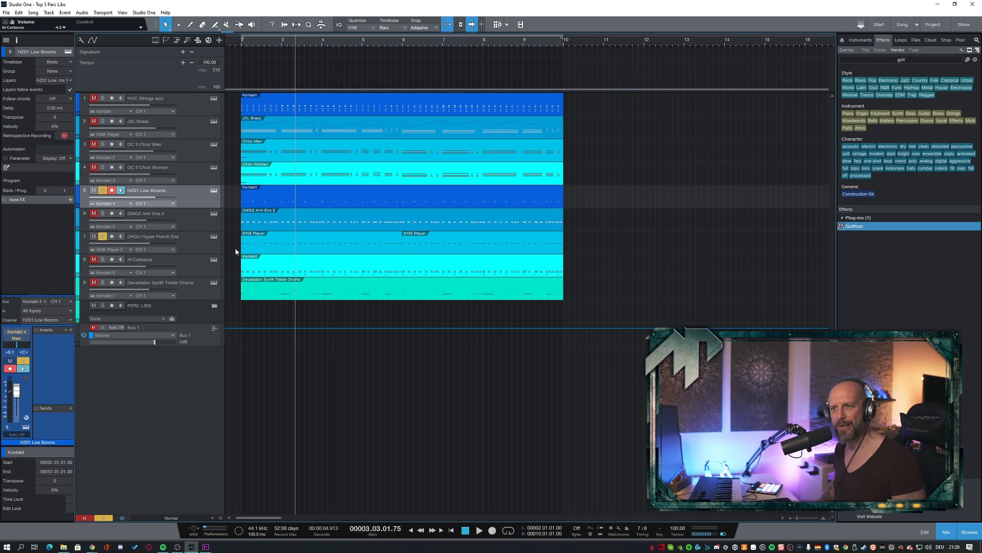
{"action": "key", "text": "space"}
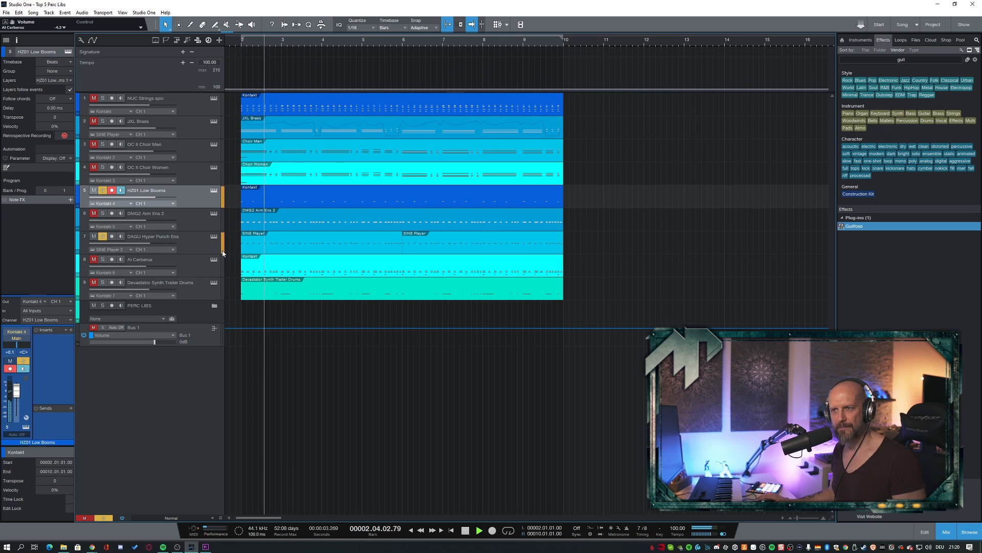
{"action": "key", "text": "space"}
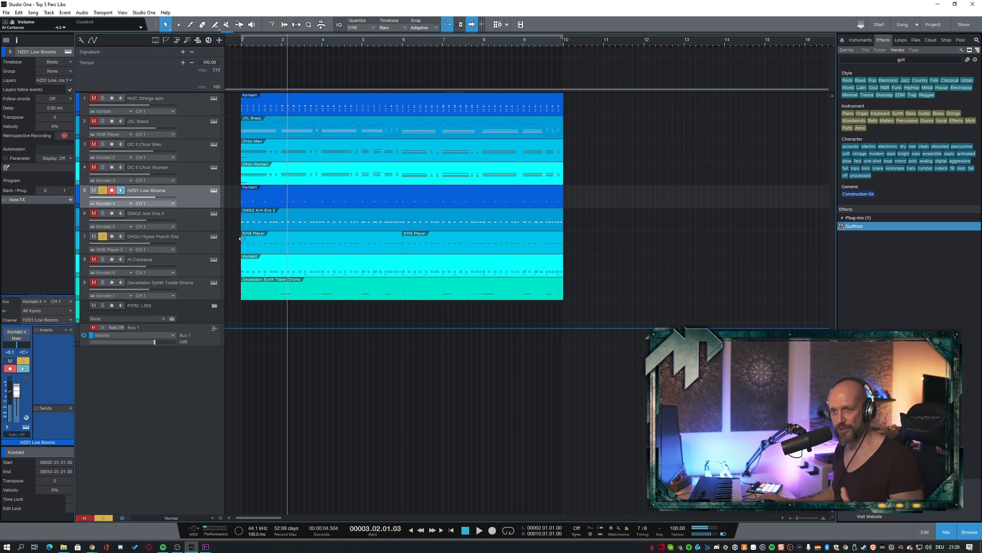
- Play HZ01 Low Booms, DMG2 Arm Ens 2 and DAGU Hyper Punch Ens soloed together, and turn their solos off
{"action": "key", "text": "space"}
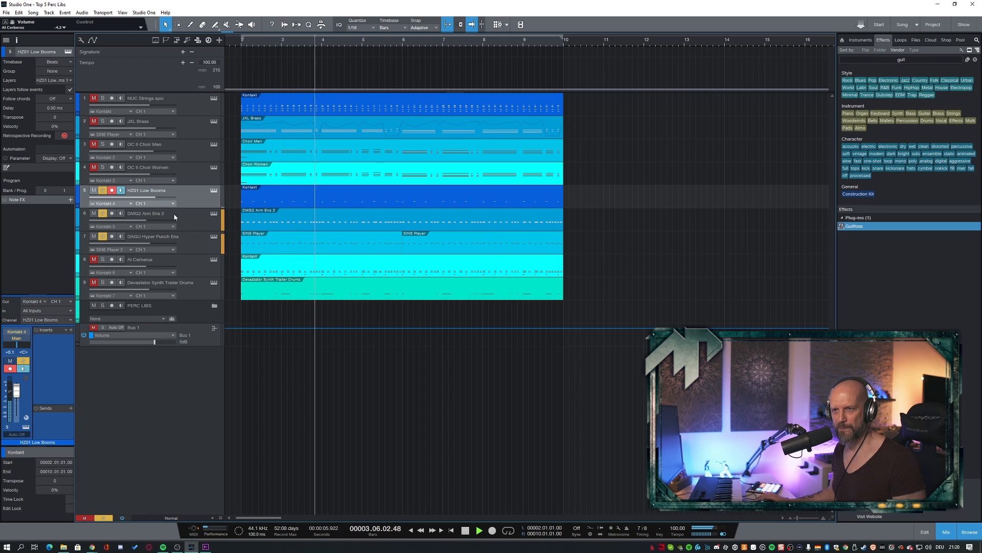
{"action": "key", "text": "space"}
{"action": "left_click", "coordinate": [102, 190]}
{"action": "left_click", "coordinate": [101, 216]}
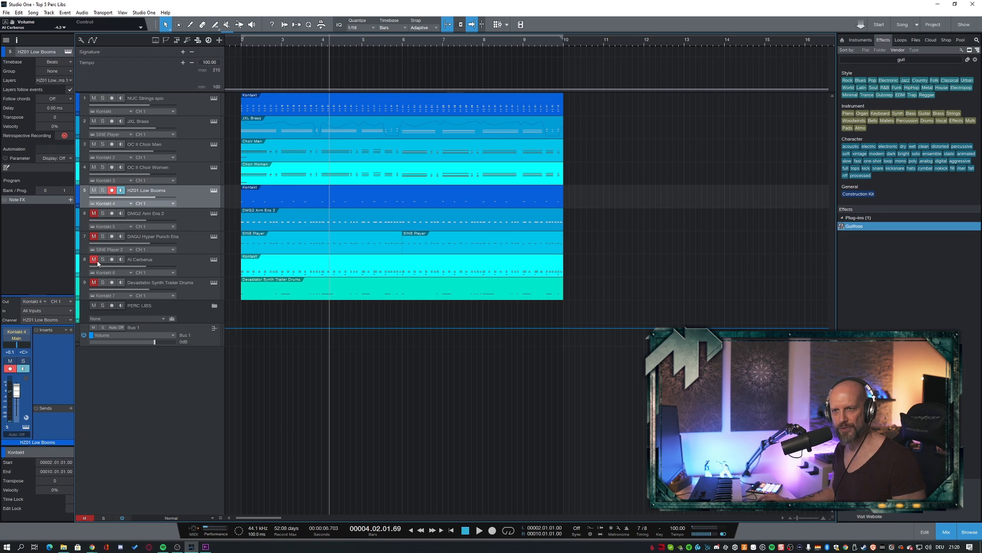
- Play the full mix with AI Cerberus layered over HZ01 Low Booms, and again with DMG2 Arm Ens 2 added
{"action": "key", "text": "space"}
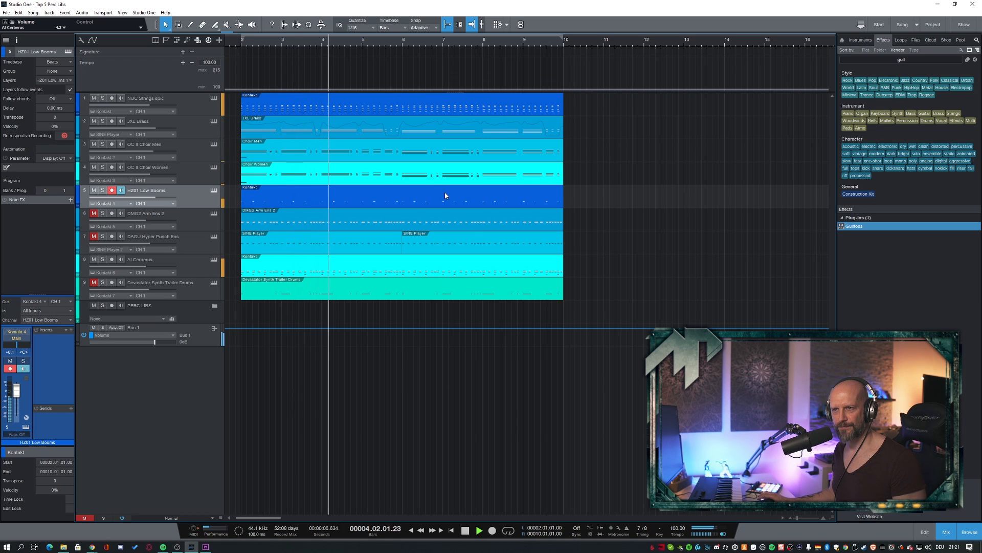
{"action": "key", "text": "space"}
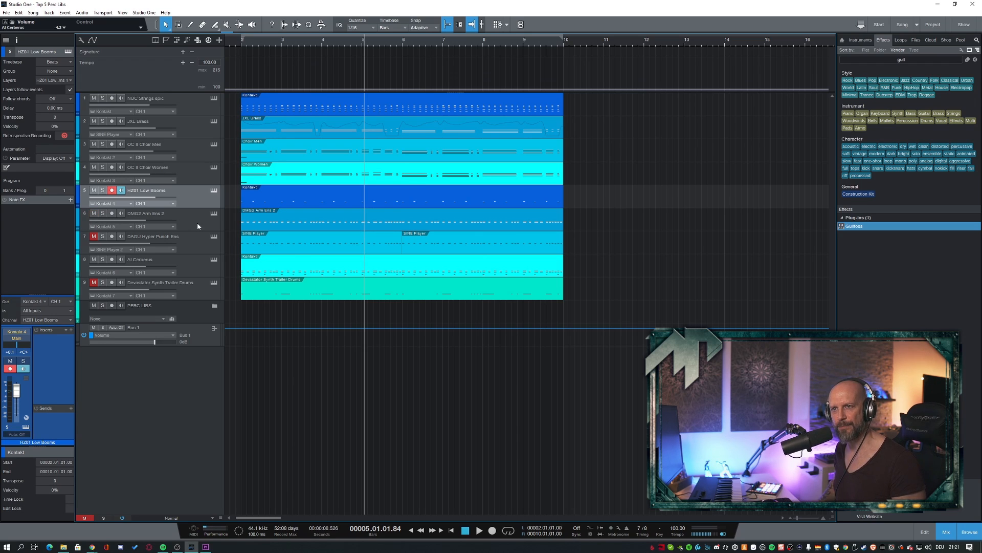
{"action": "key", "text": "space"}
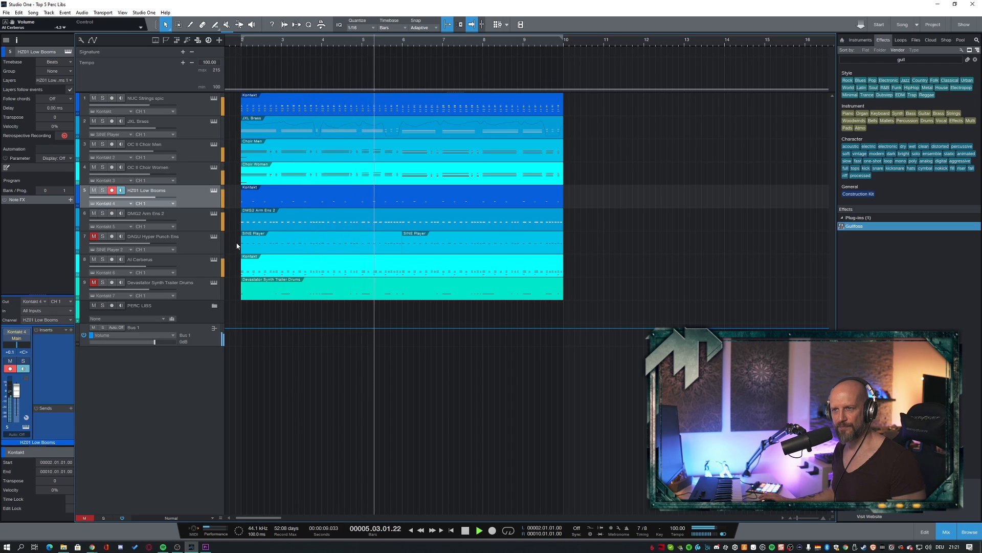
{"action": "key", "text": "space"}
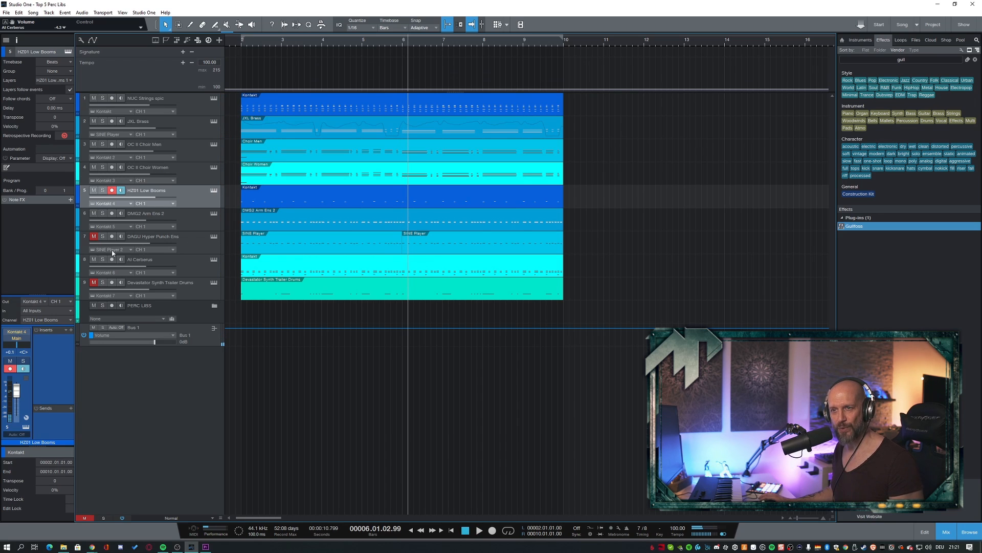
- Play the mix with DAGU Hyper Punch Ens added, and from bar 2 with all five percussion tracks unmuted
{"action": "key", "text": "space"}
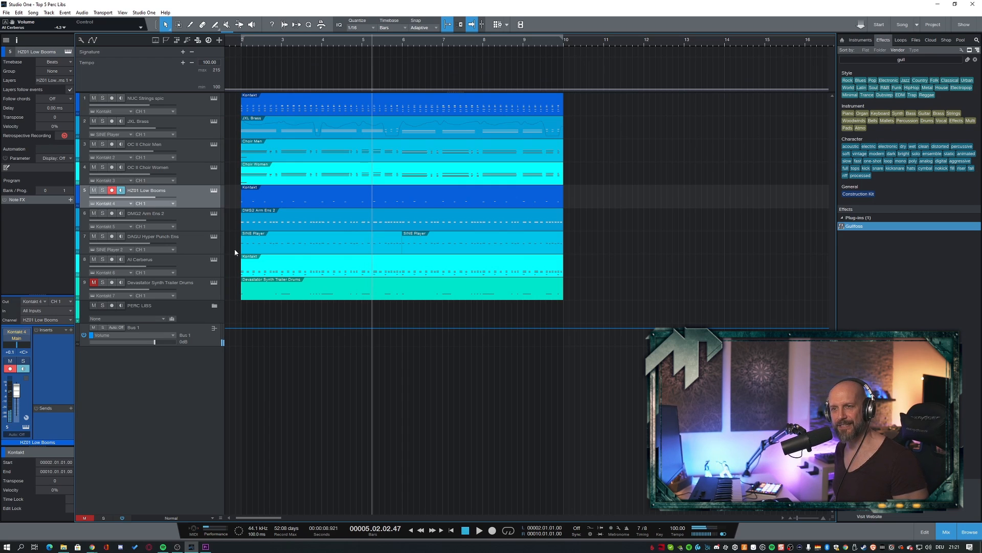
{"action": "key", "text": "KP_0"}
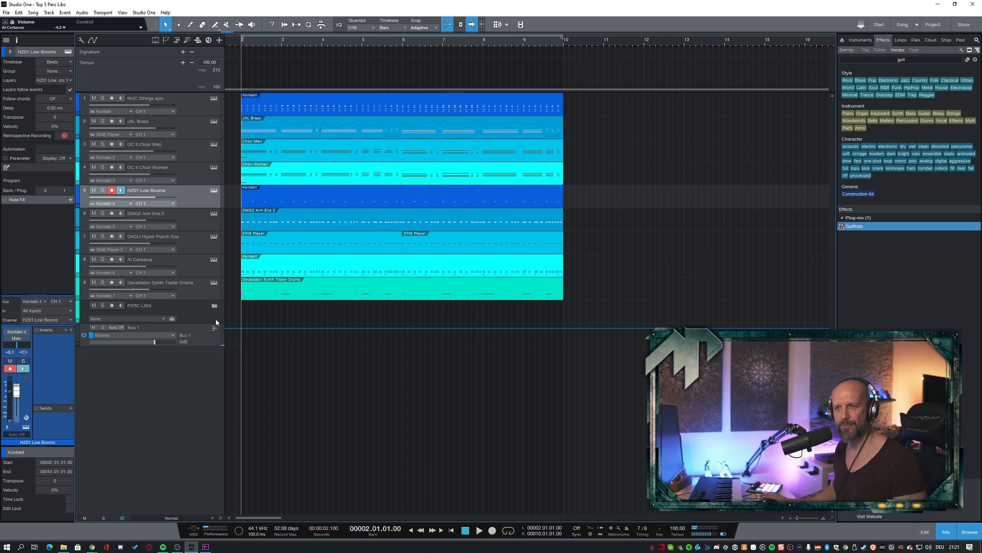
{"action": "key", "text": "space"}
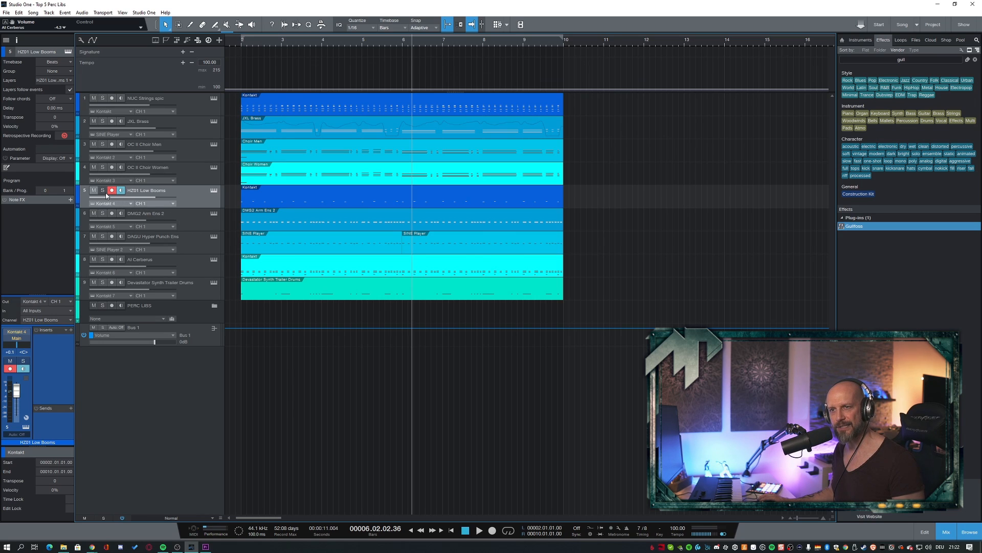
- Play the mix with only HZ01 Low Booms unmuted among the percussion tracks, and again with only DMG2 Arm Ens 2
{"action": "left_click_drag", "start_coordinate": [94, 261], "coordinate": [94, 283]}
{"action": "key", "text": "space"}
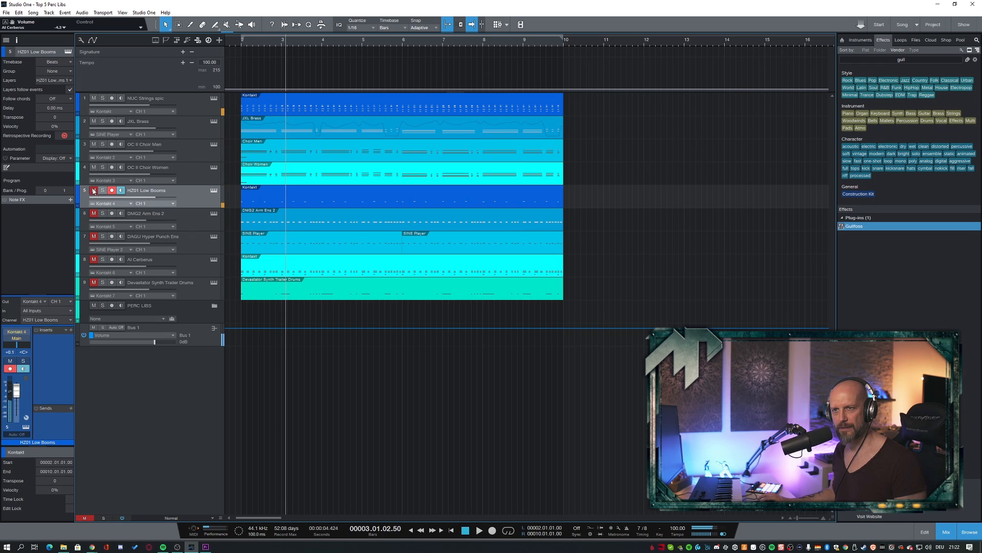
{"action": "key", "text": "space"}
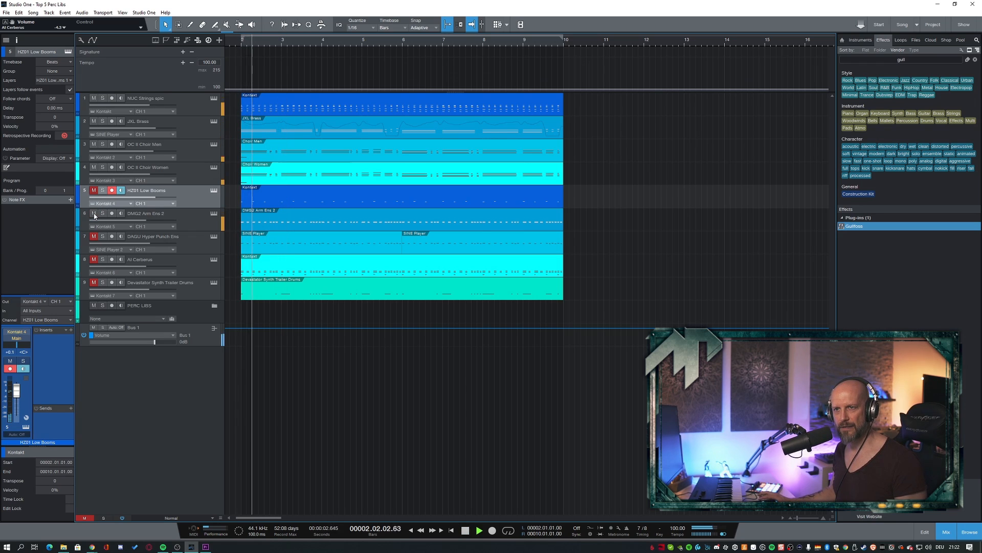
{"action": "left_click", "coordinate": [95, 213]}
{"action": "key", "text": "space"}
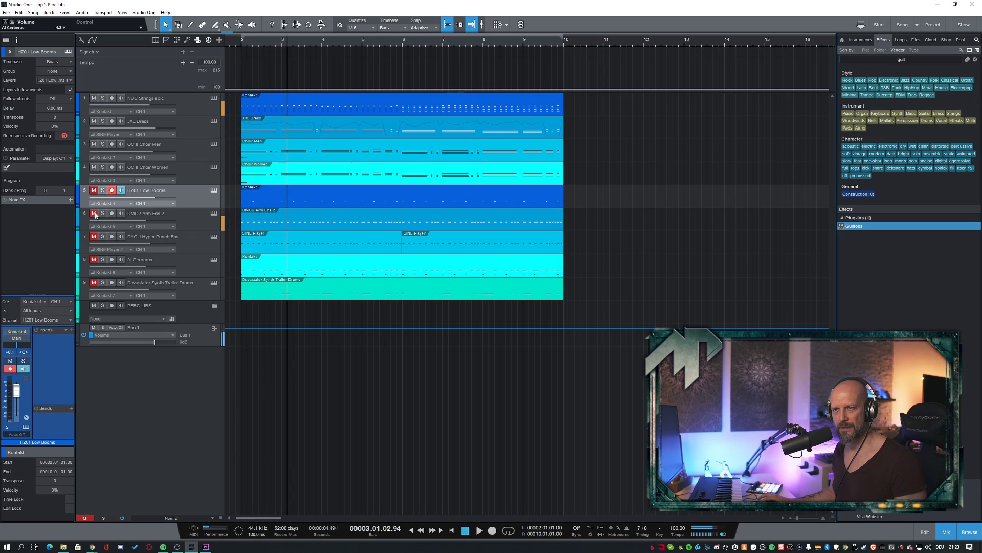
- Play the mix with DAGU Hyper Punch Ens, AI Cerberus and Devastator Synth Trailer Drums each as the only unmuted percussion track in turn
{"action": "key", "text": "space"}
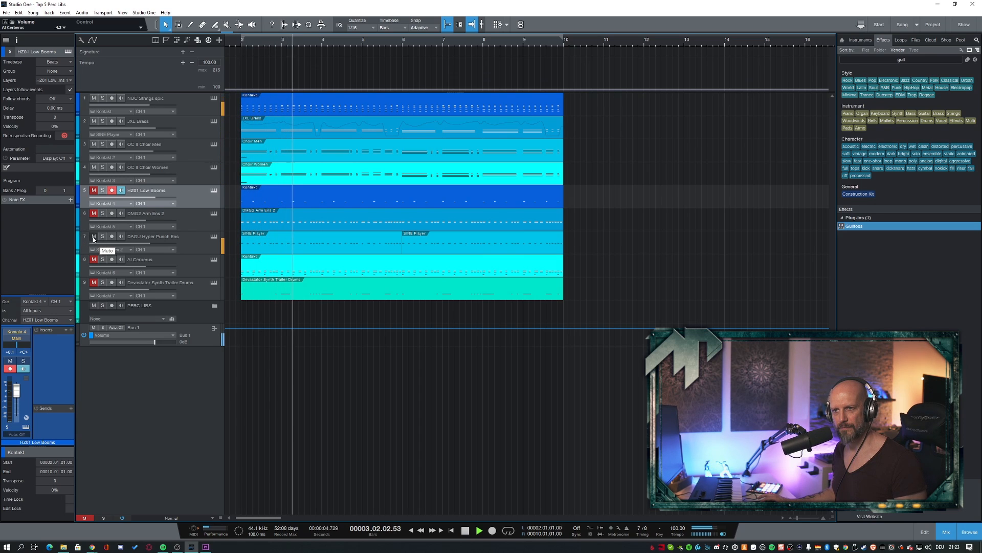
{"action": "key", "text": "space"}
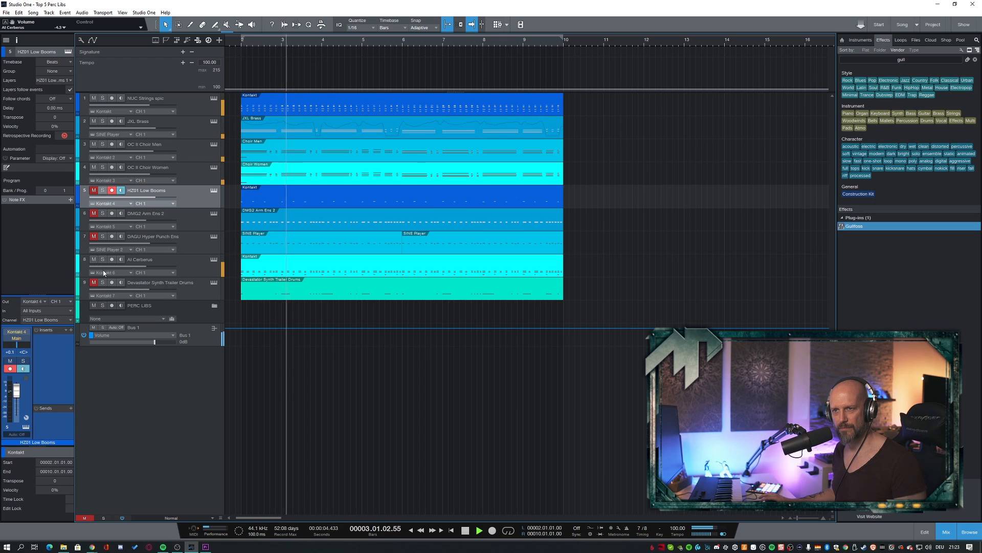
{"action": "key", "text": "space"}
{"action": "left_click", "coordinate": [94, 283]}
{"action": "key", "text": "space"}
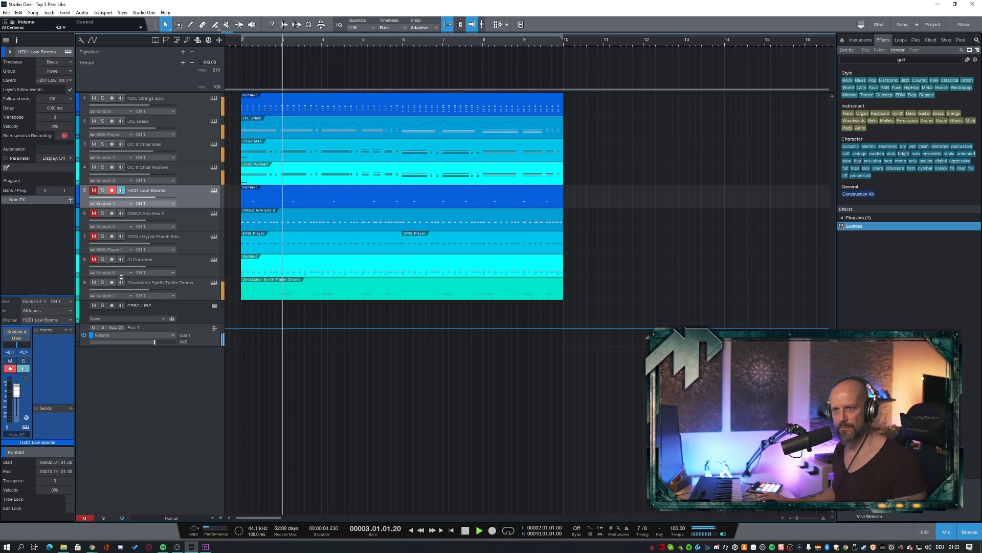
{"action": "key", "text": "space"}
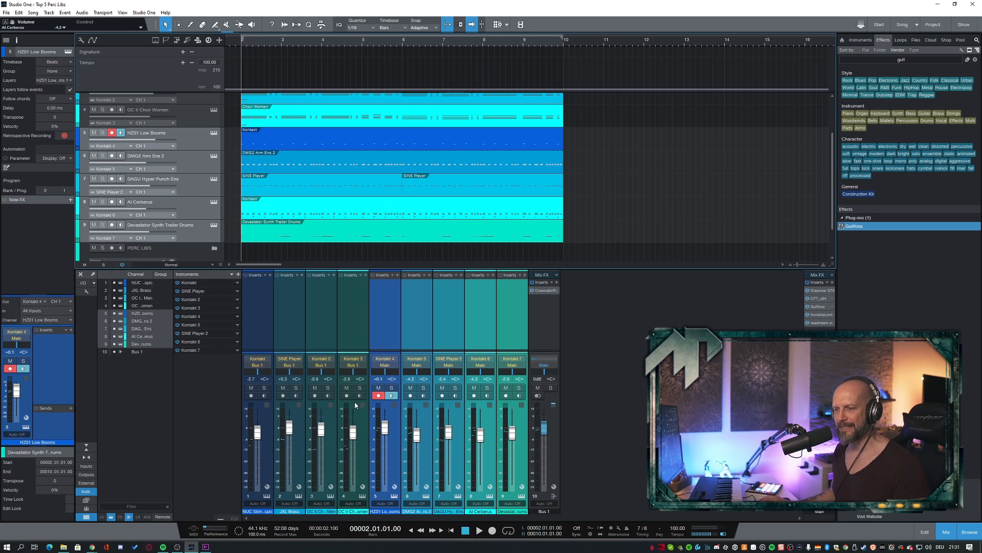
- Route the five percussion channels, HZ01 Low Booms through Devastator Synth Trailer Drums, to a new bus named PERCs
{"action": "left_click", "coordinate": [398, 420]}
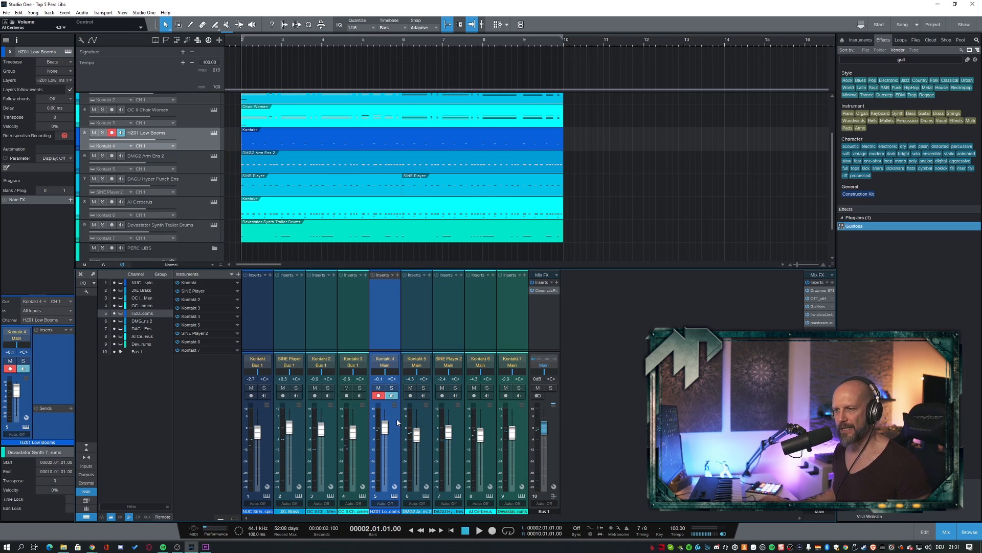
{"action": "left_click", "coordinate": [519, 420], "text": "shift"}
{"action": "right_click", "coordinate": [521, 421]}
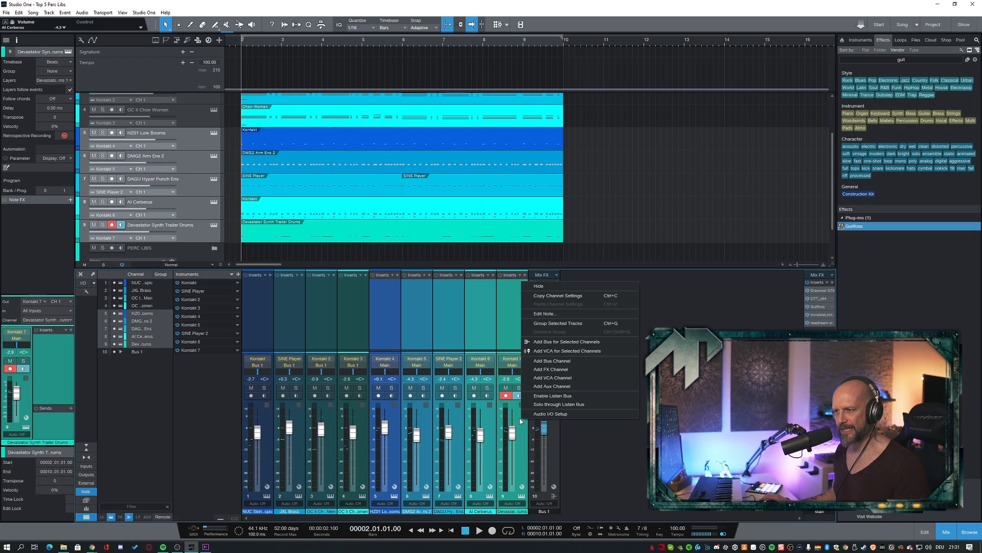
{"action": "left_click", "coordinate": [543, 342]}
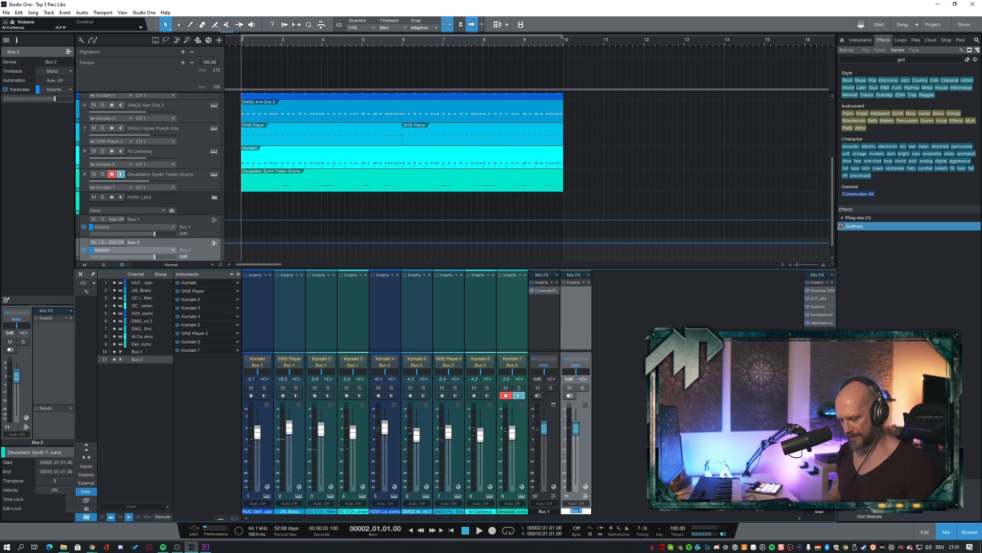
{"action": "type", "text": "PERCs"}
{"action": "key", "text": "Return"}
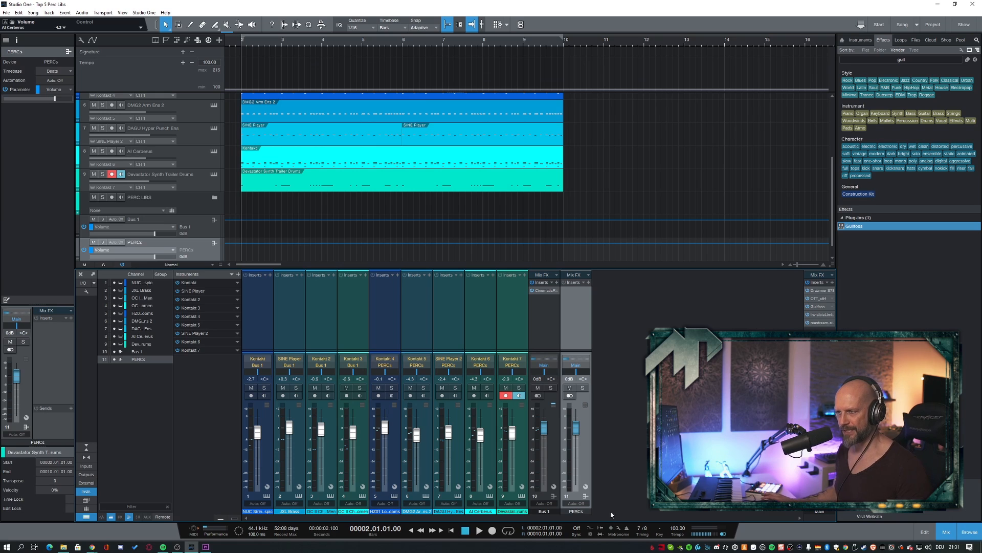
- Solo the PERCs bus and play it with all five tracks, and again with AI Cerberus and Devastator Synth Trailer Drums muted
{"action": "left_click", "coordinate": [582, 387]}
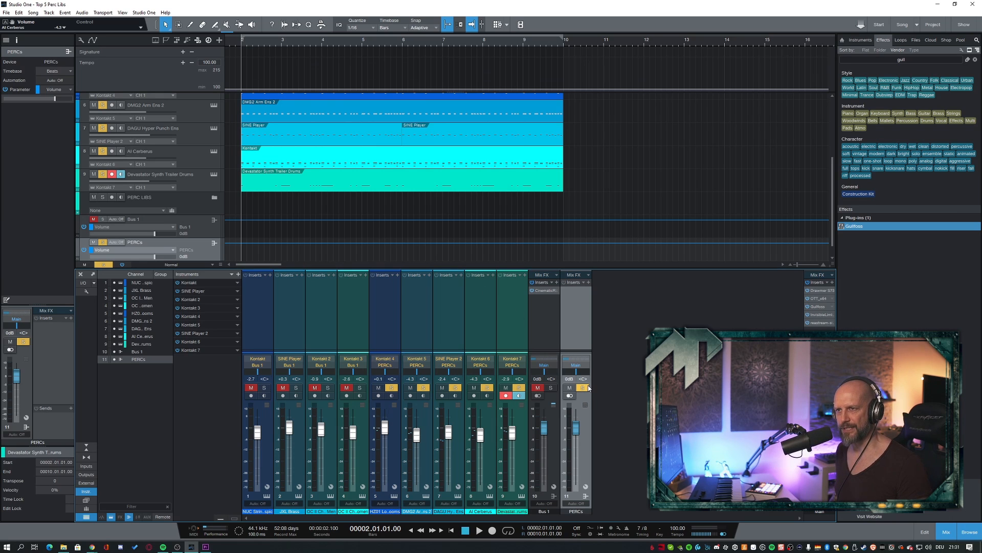
{"action": "key", "text": "space"}
{"action": "scroll", "coordinate": [652, 221], "scroll_direction": "up", "scroll_amount": 1}
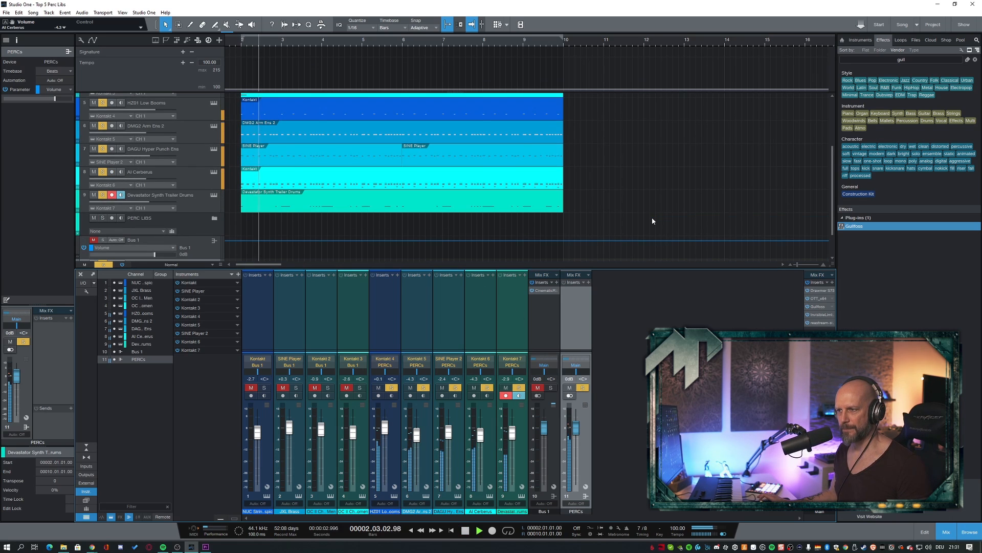
{"action": "scroll", "coordinate": [653, 221], "scroll_direction": "up", "scroll_amount": 1}
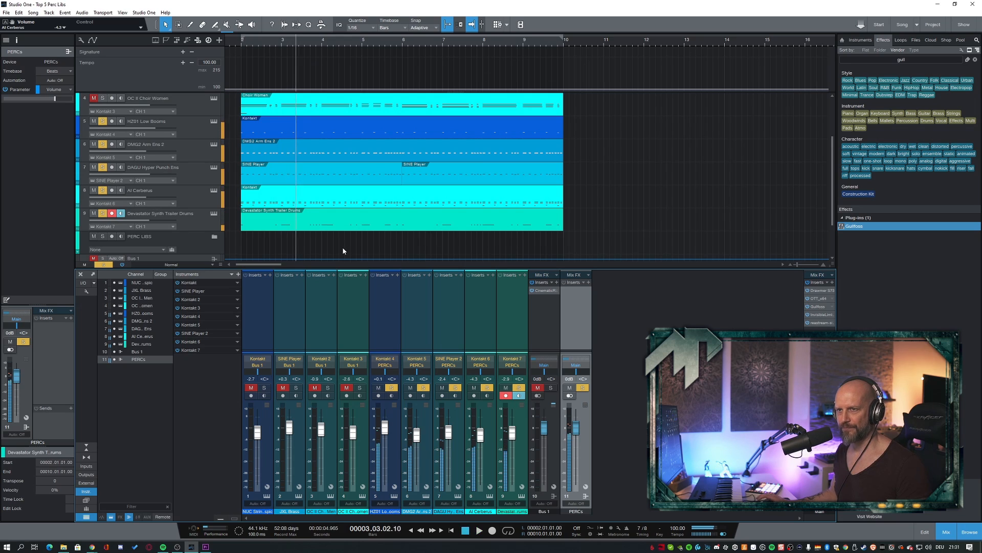
{"action": "key", "text": "space"}
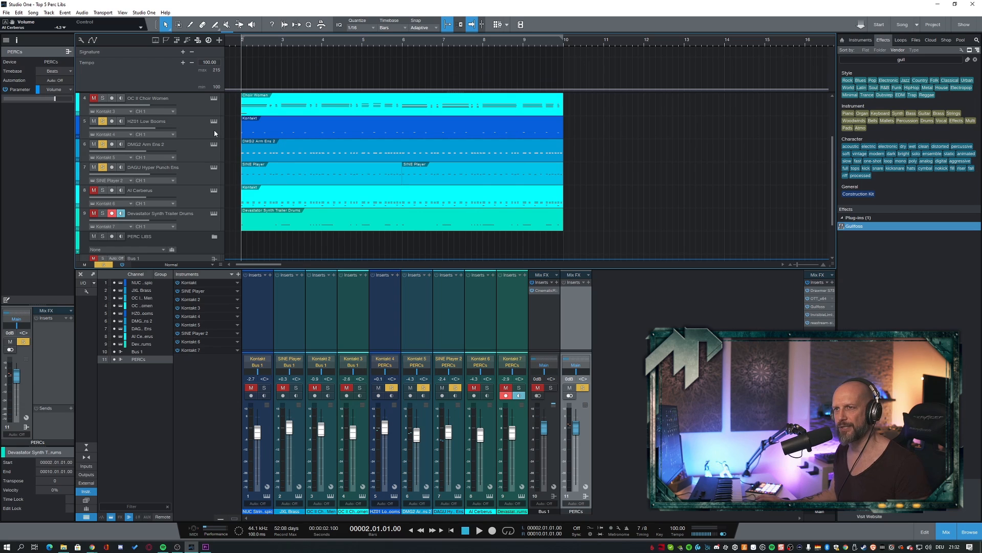
{"action": "key", "text": "space"}
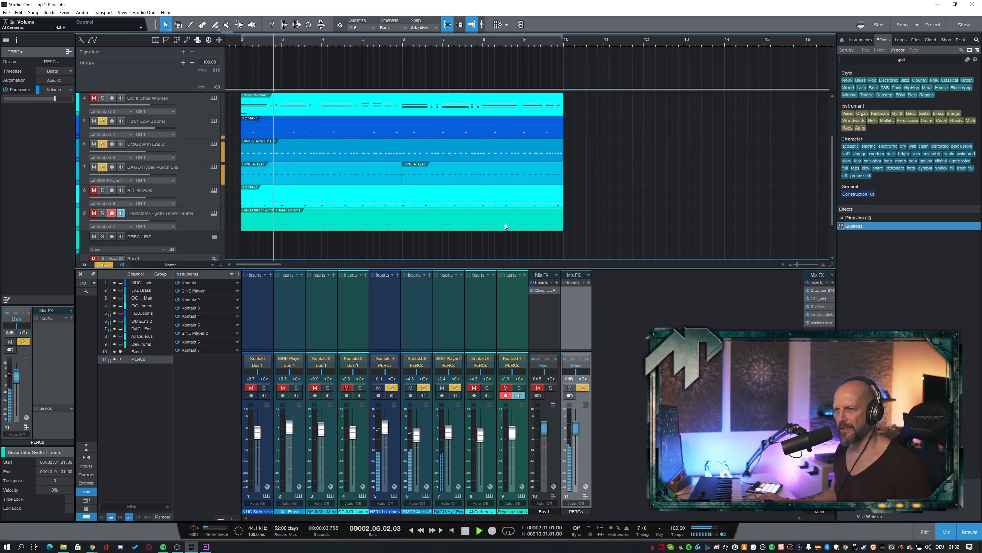
{"action": "key", "text": "space"}
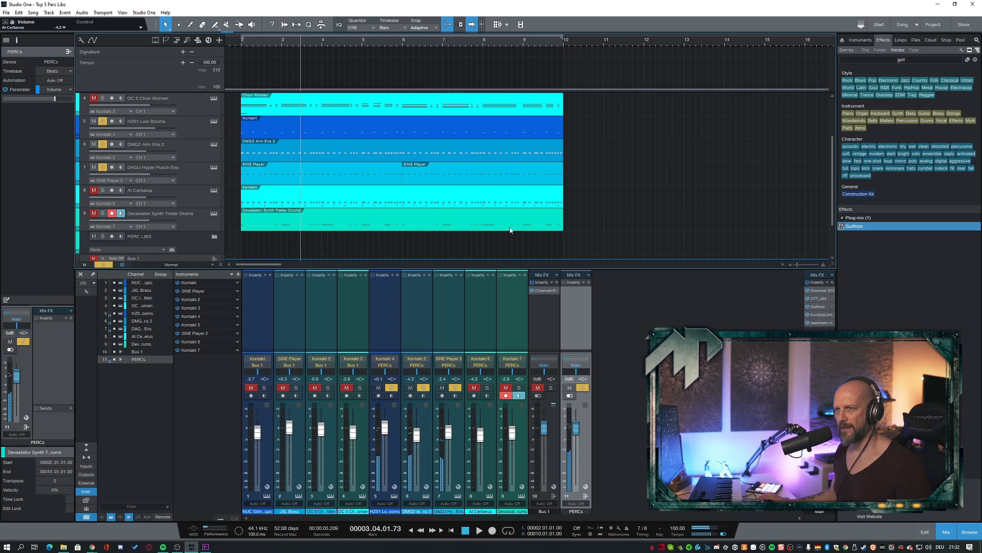
- Find the Inf EQ effect by searching for "inf" and insert it on the PERCs bus
{"action": "left_click", "coordinate": [860, 234]}
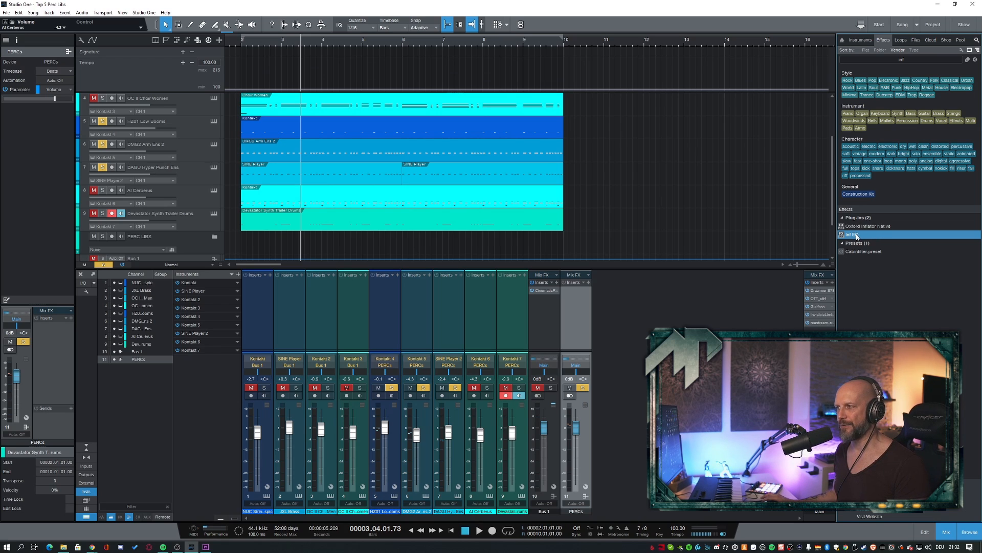
{"action": "left_click_drag", "start_coordinate": [857, 236], "coordinate": [573, 311]}
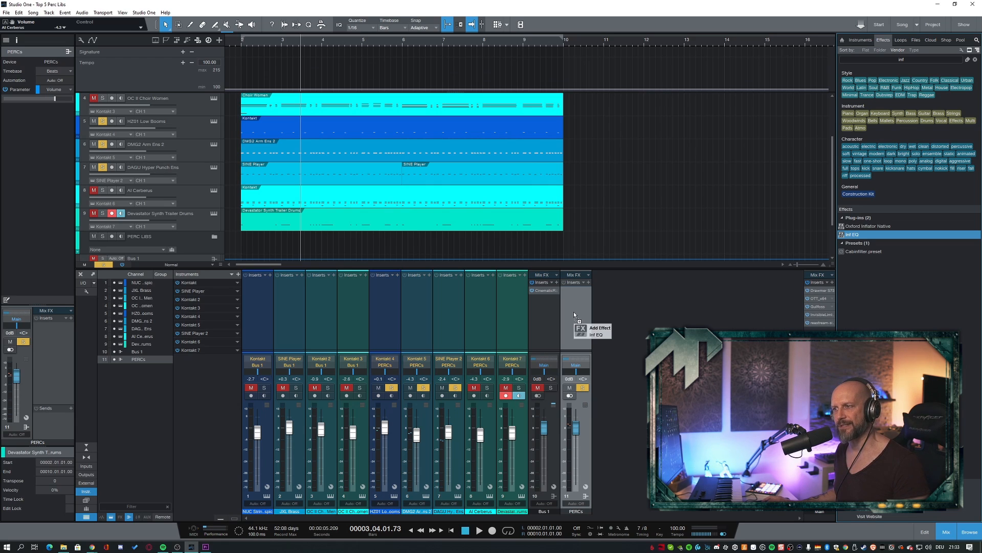
{"action": "left_click_drag", "start_coordinate": [573, 312], "coordinate": [573, 311]}
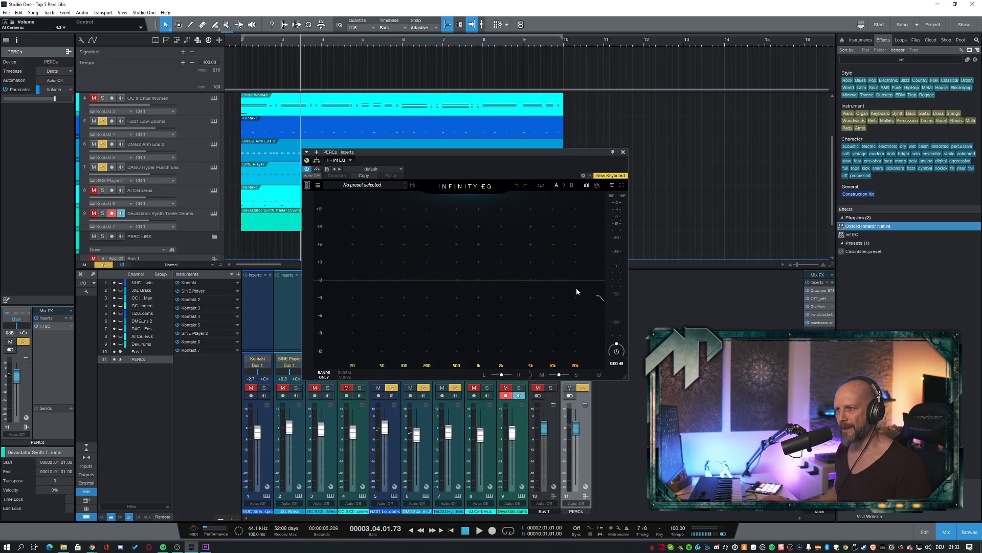
- Add a narrow band at about 173 Hz with a boost of about 2.9 dB in Inf EQ, and play the cue looped from bar 2
{"action": "left_click", "coordinate": [419, 295]}
{"action": "left_click_drag", "start_coordinate": [419, 295], "coordinate": [424, 266]}
{"action": "scroll", "coordinate": [425, 279], "scroll_direction": "down", "scroll_amount": 3}
{"action": "key", "text": "KP_1"}
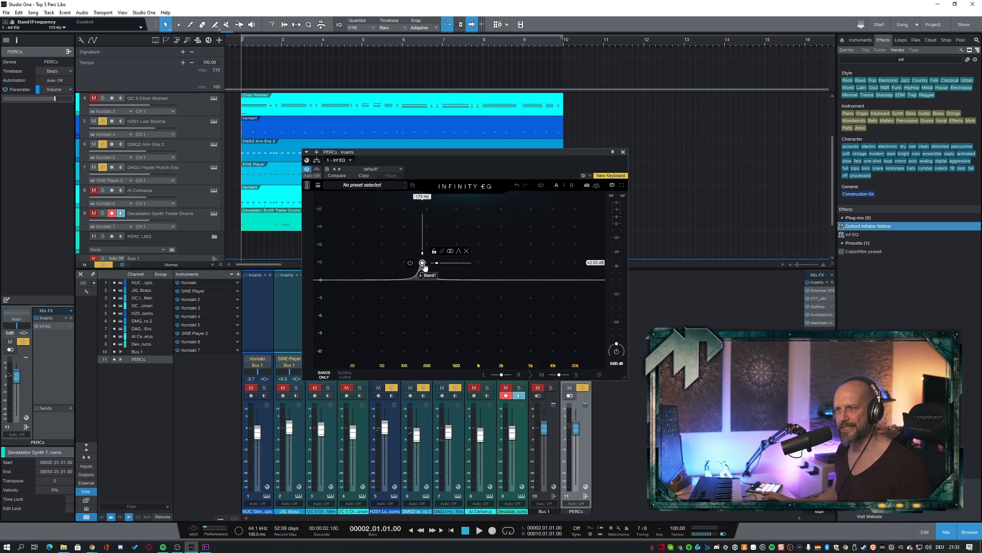
{"action": "key", "text": "KP_Divide"}
{"action": "key", "text": "space"}
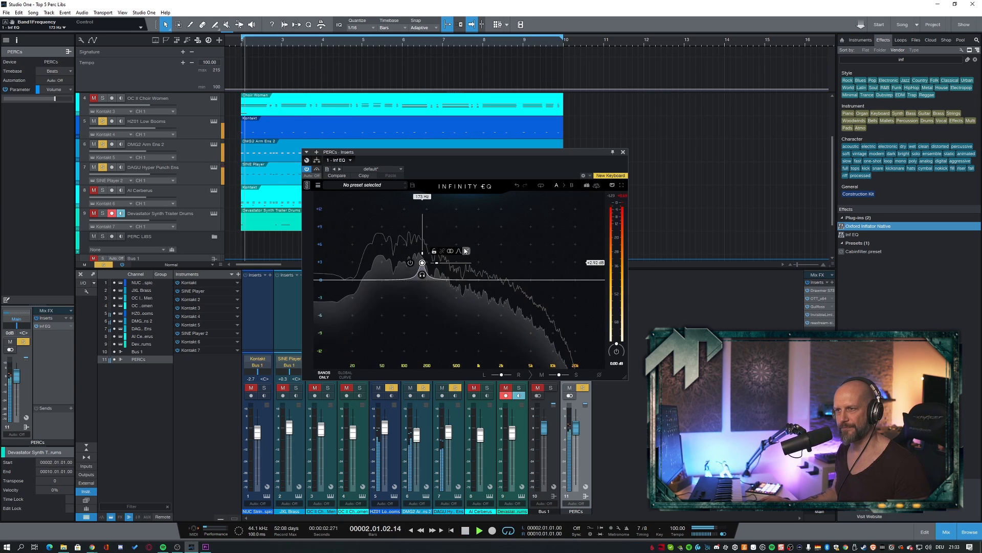
- Turn the EQ band into a cut of about 9.3 dB at about 159 Hz, and return playback to bar 2
{"action": "left_click_drag", "start_coordinate": [423, 263], "coordinate": [420, 335]}
{"action": "key", "text": "KP_0"}
{"action": "key", "text": "space"}
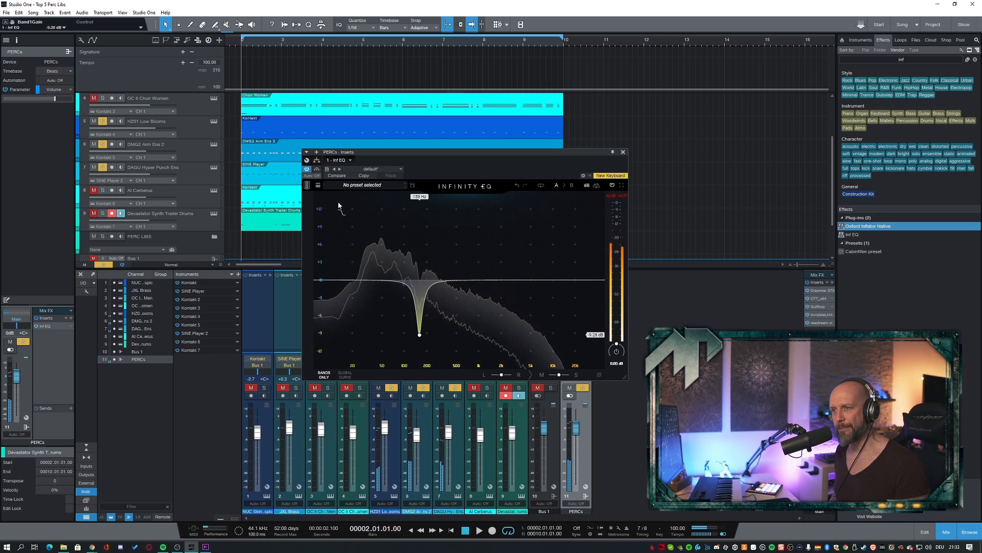
- Play the soloed percussion from bar 2 and compare it with Inf EQ active and bypassed
{"action": "key", "text": "space"}
{"action": "key", "text": "space"}
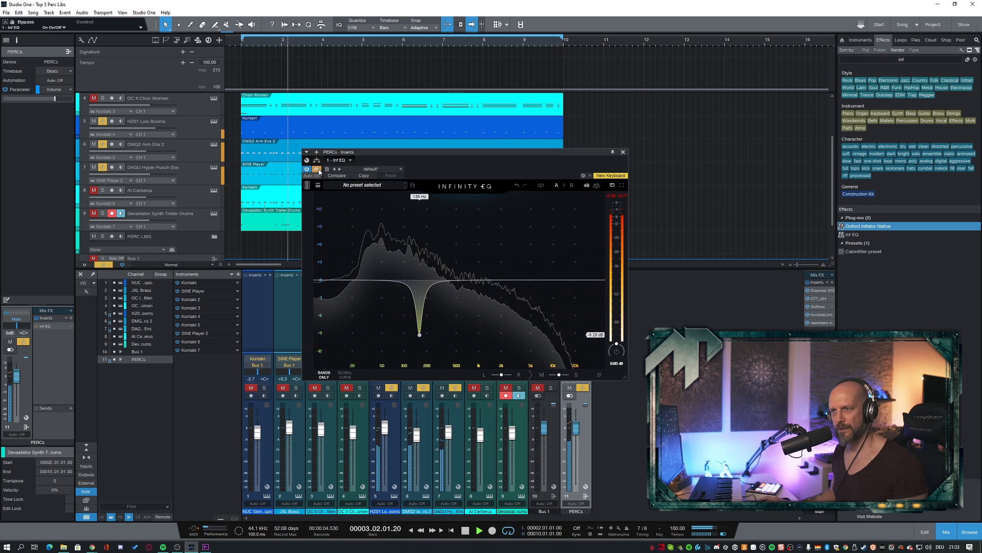
{"action": "left_click", "coordinate": [317, 169]}
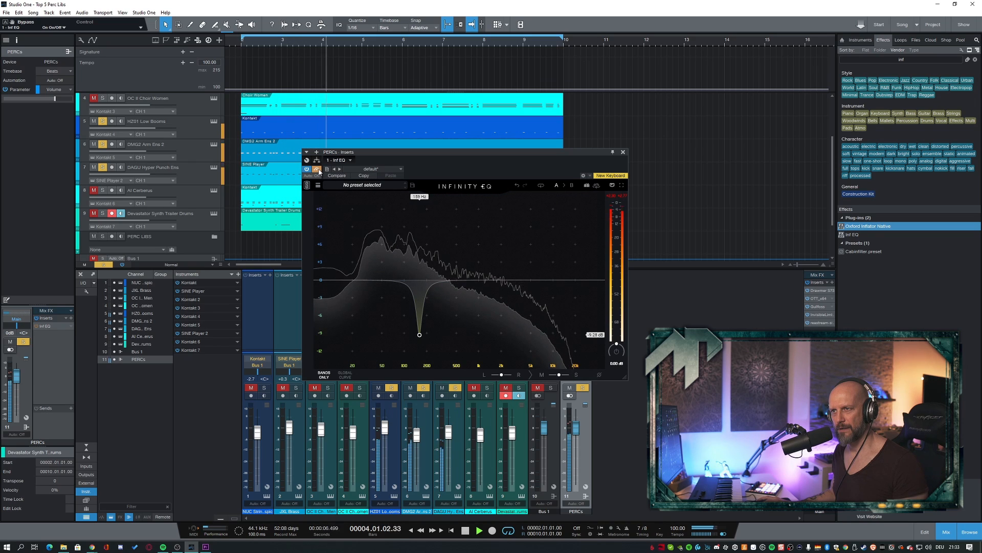
{"action": "left_click", "coordinate": [317, 170]}
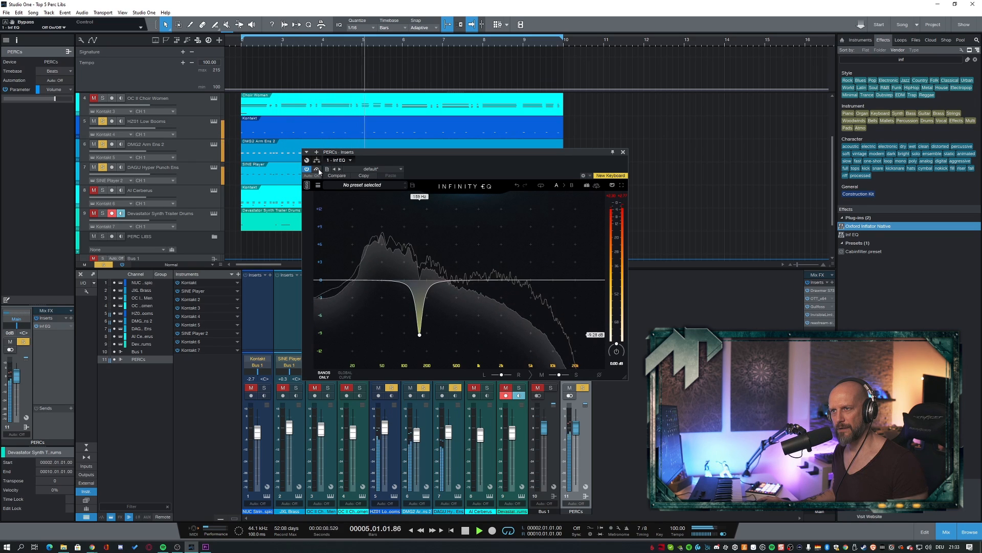
{"action": "left_click", "coordinate": [317, 169]}
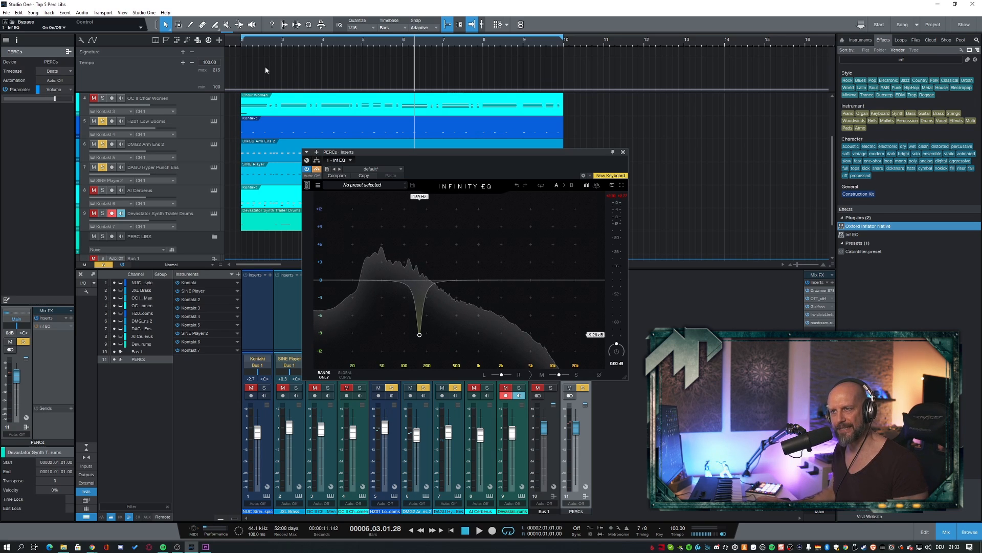
- Turn off the solos on DAGU Hyper Punch Ens, DMG2 Arm Ens 2 and HZ01 Low Booms
{"action": "left_click", "coordinate": [102, 168]}
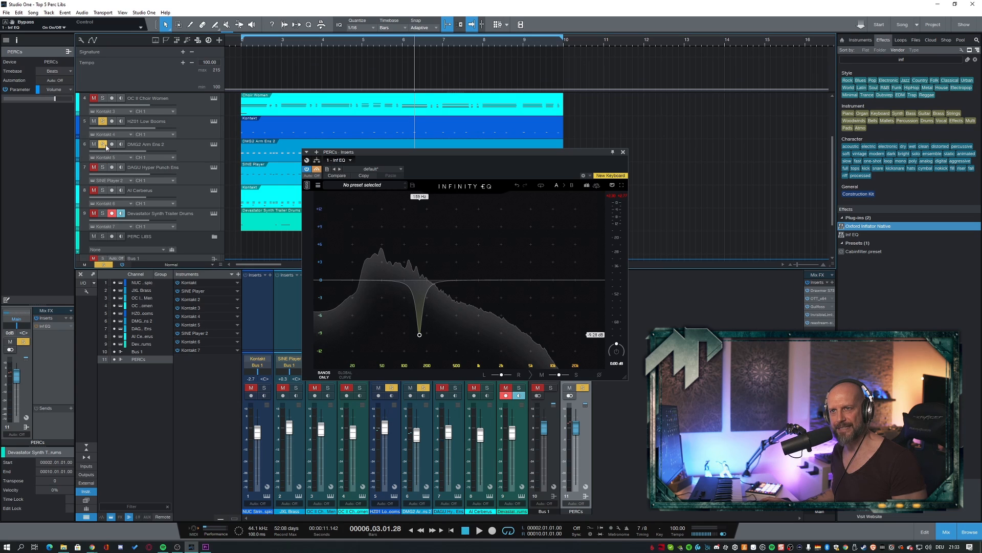
{"action": "left_click", "coordinate": [103, 144]}
{"action": "left_click", "coordinate": [103, 121]}
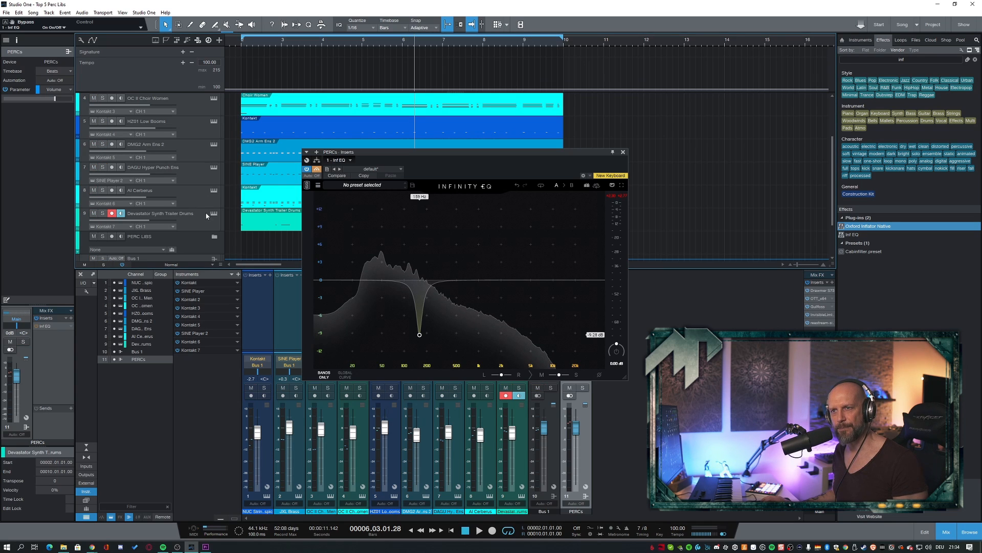
- Play the full mix from bar 2, starting with Inf EQ bypassed and switching it in and out to compare the percussion
{"action": "scroll", "coordinate": [266, 203], "scroll_direction": "up", "scroll_amount": 2}
{"action": "scroll", "coordinate": [266, 202], "scroll_direction": "down", "scroll_amount": 1}
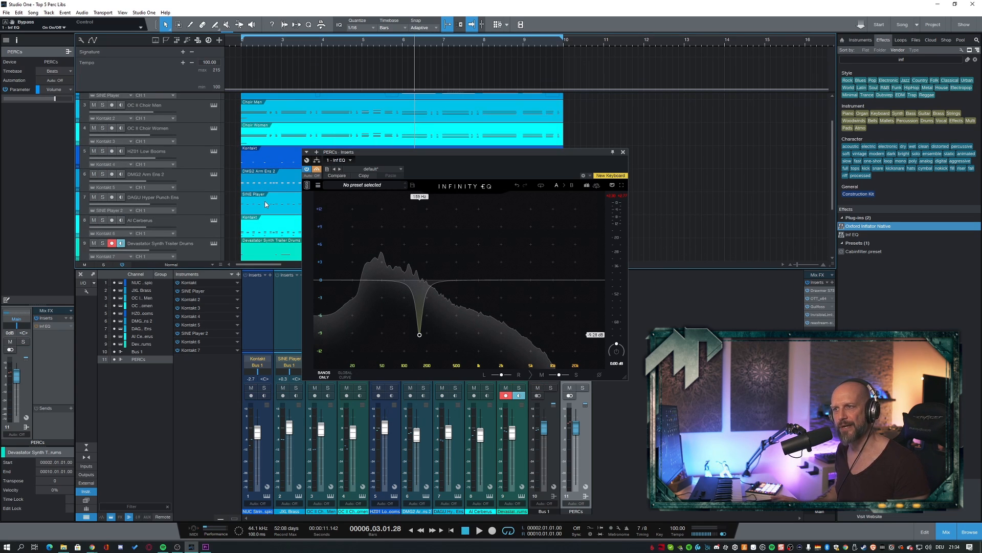
{"action": "key", "text": "KP_0"}
{"action": "key", "text": "space"}
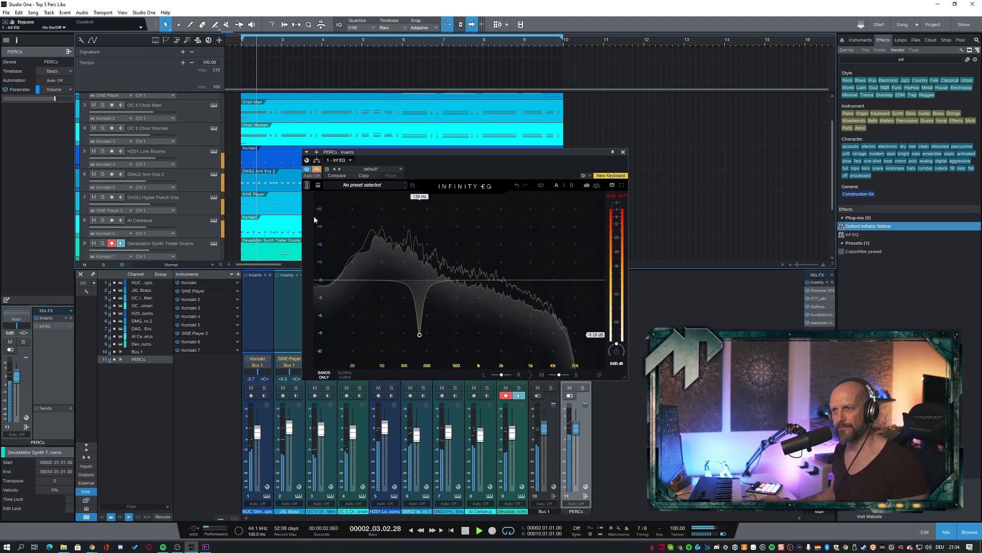
{"action": "left_click", "coordinate": [316, 170]}
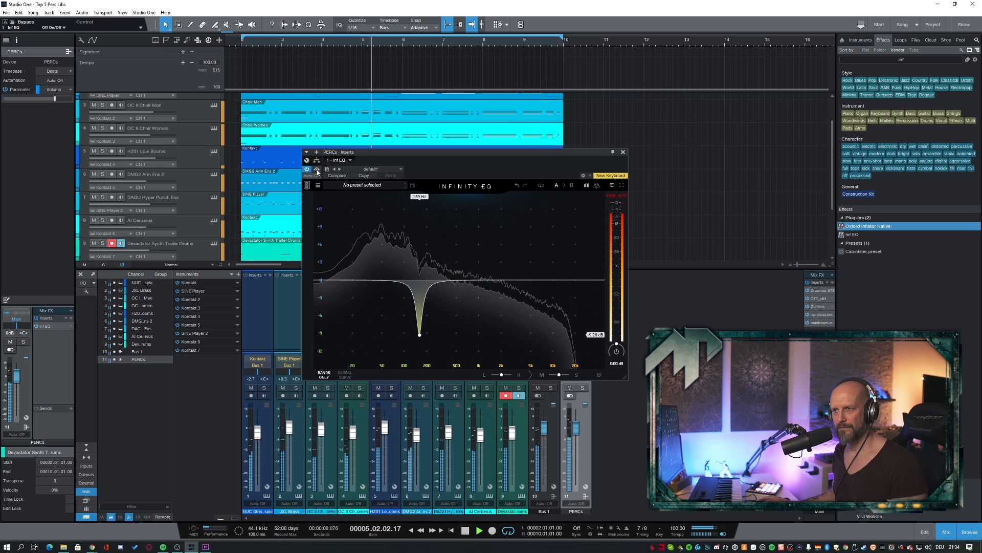
{"action": "left_click", "coordinate": [317, 169]}
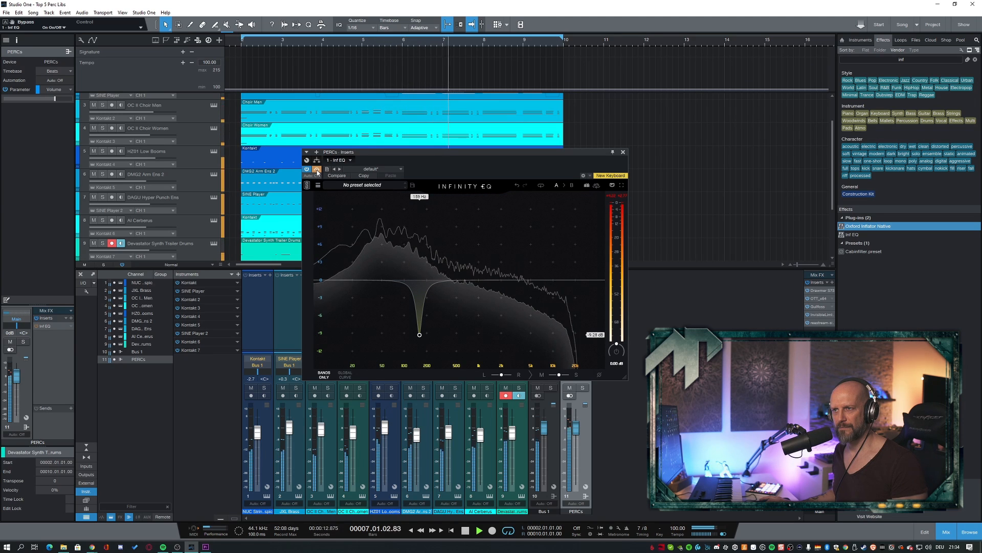
{"action": "left_click", "coordinate": [316, 169]}
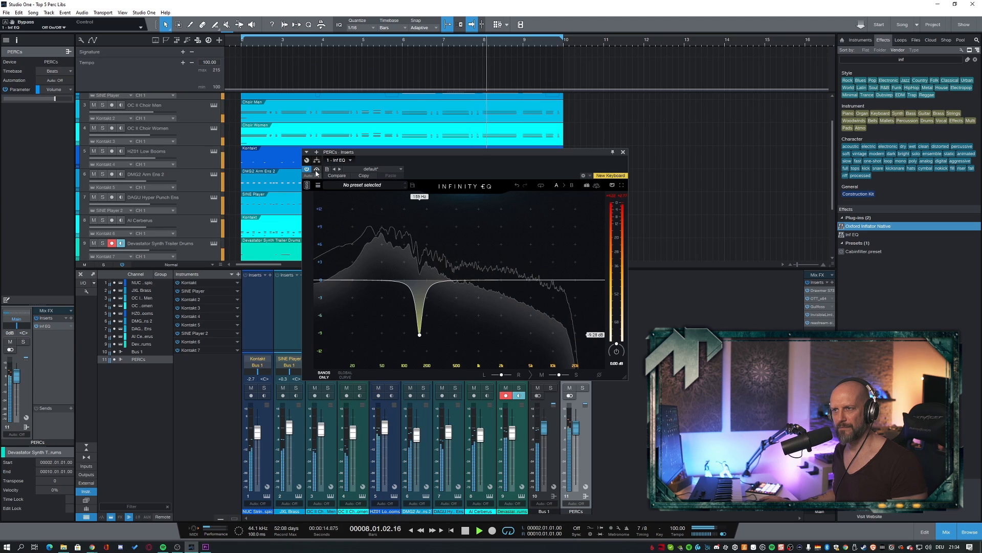
{"action": "left_click", "coordinate": [317, 169]}
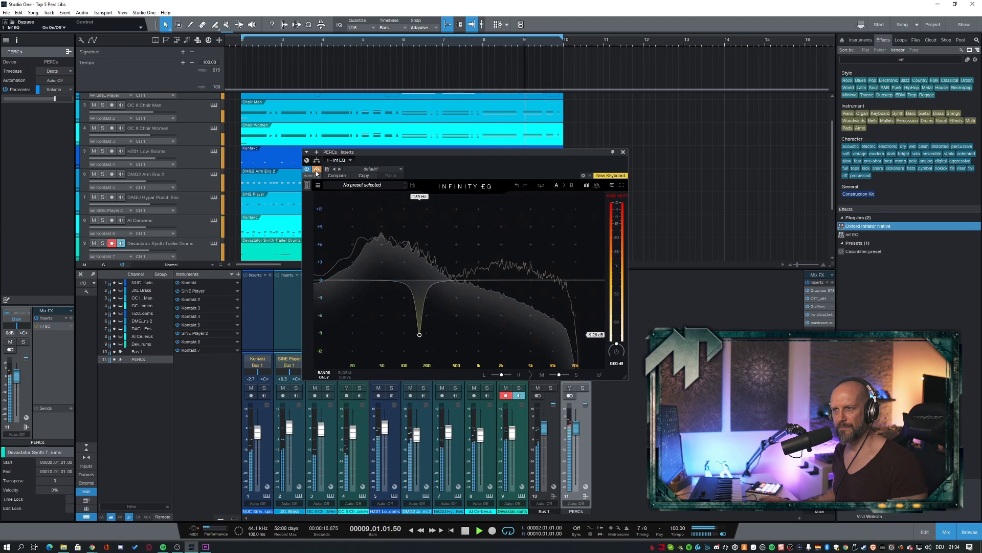
{"action": "key", "text": "space"}
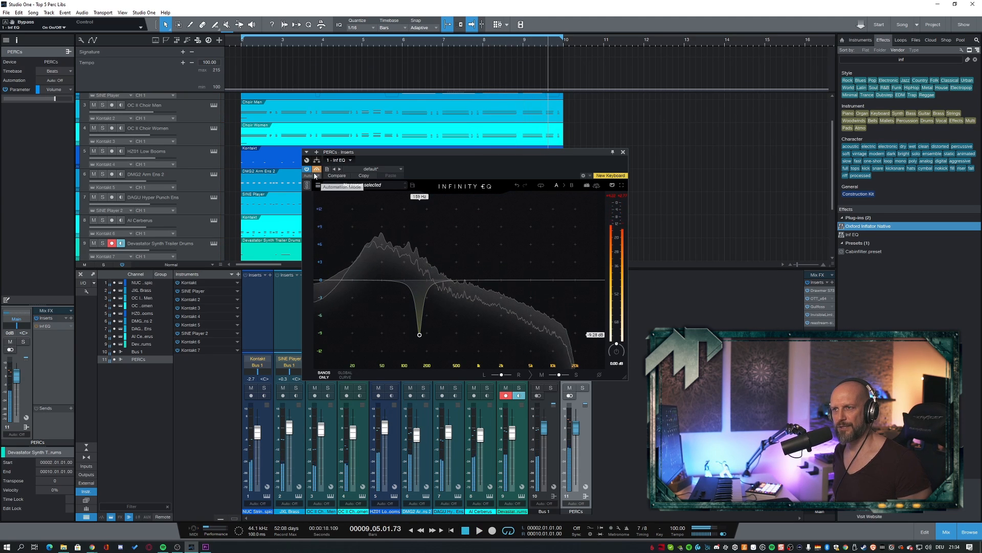
- Replay the full mix from bar 2 starting with Inf EQ active, and toggle its bypass during playback
{"action": "key", "text": "KP_0"}
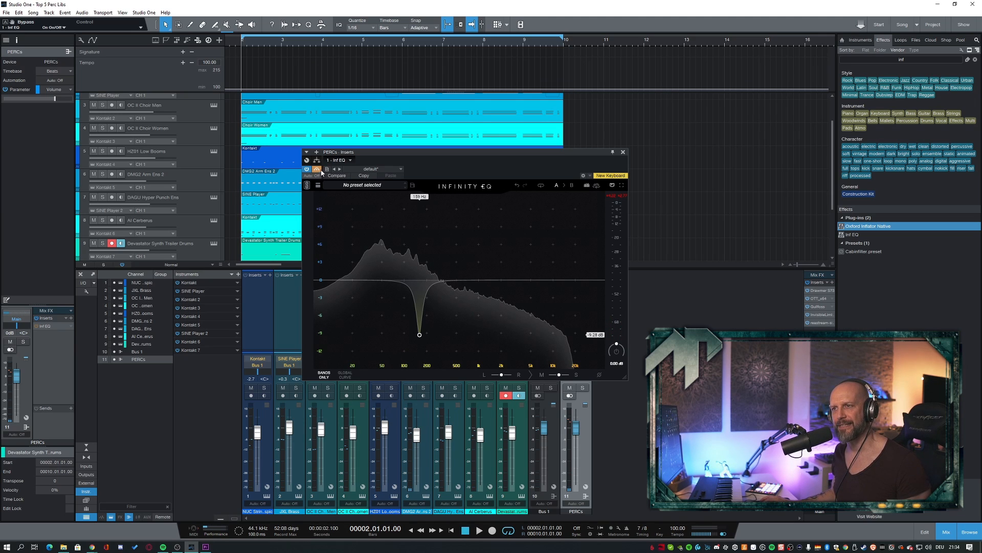
{"action": "left_click", "coordinate": [318, 170]}
{"action": "key", "text": "space"}
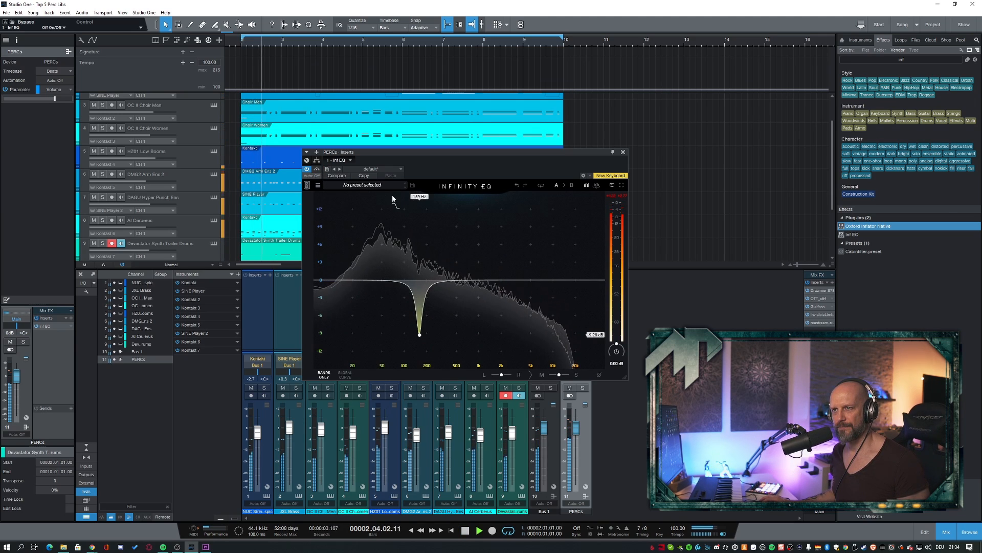
{"action": "left_click", "coordinate": [318, 169]}
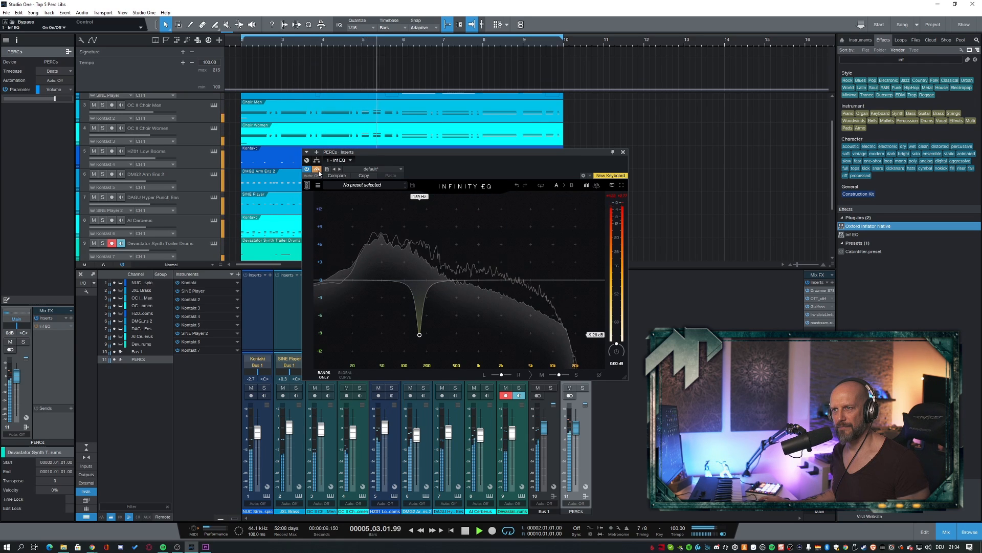
{"action": "left_click", "coordinate": [318, 170]}
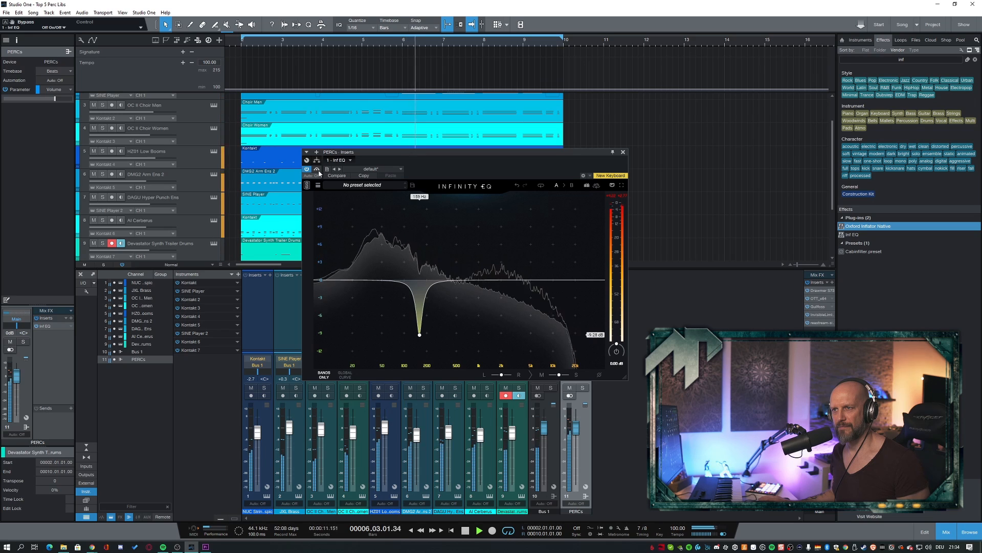